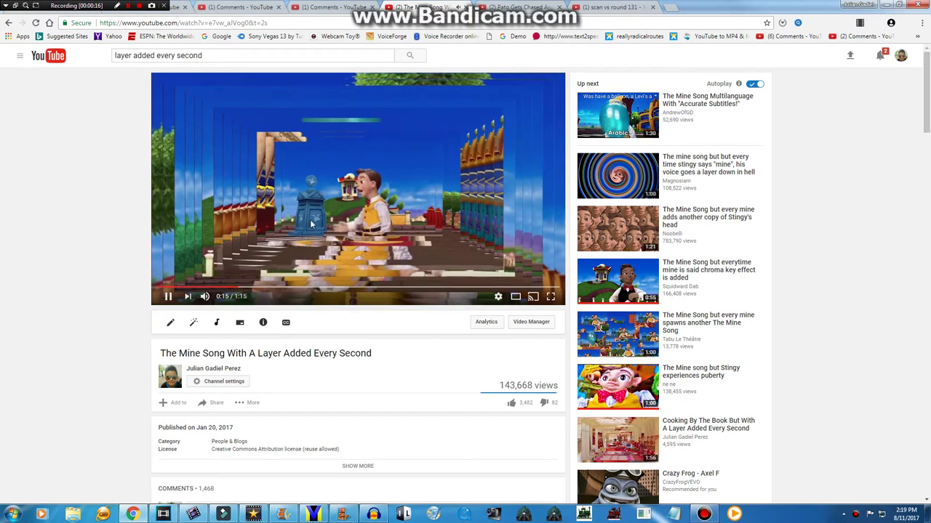
- Stop the example layered video on YouTube and switch to Sony Vegas Pro
click(353, 255)
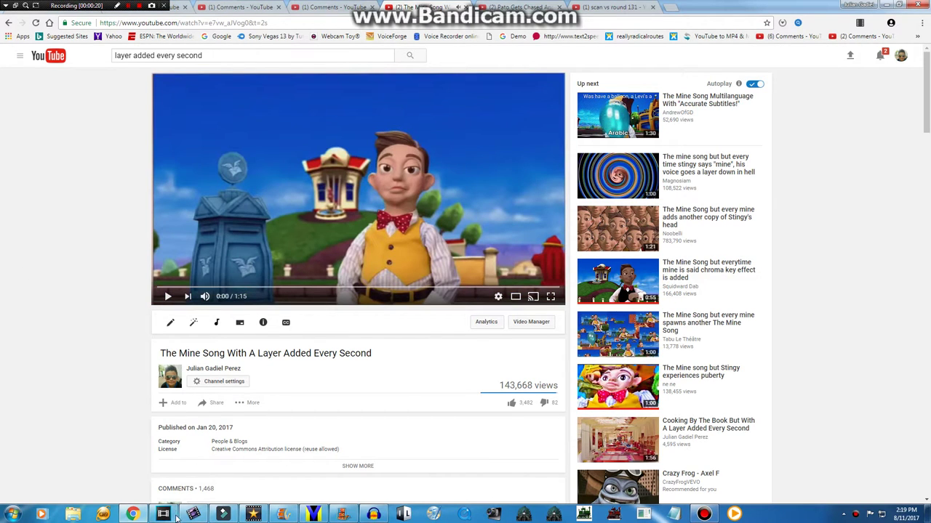
click(197, 513)
click(171, 513)
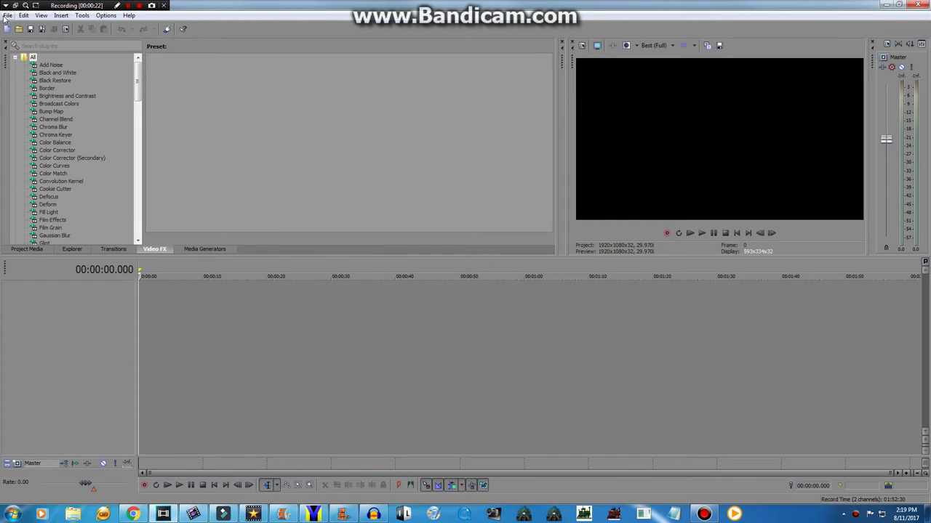
- Open the Klasky Csupo Robot Logo video from the Downloads folder and return the playhead to the timeline's start
click(7, 15)
click(16, 42)
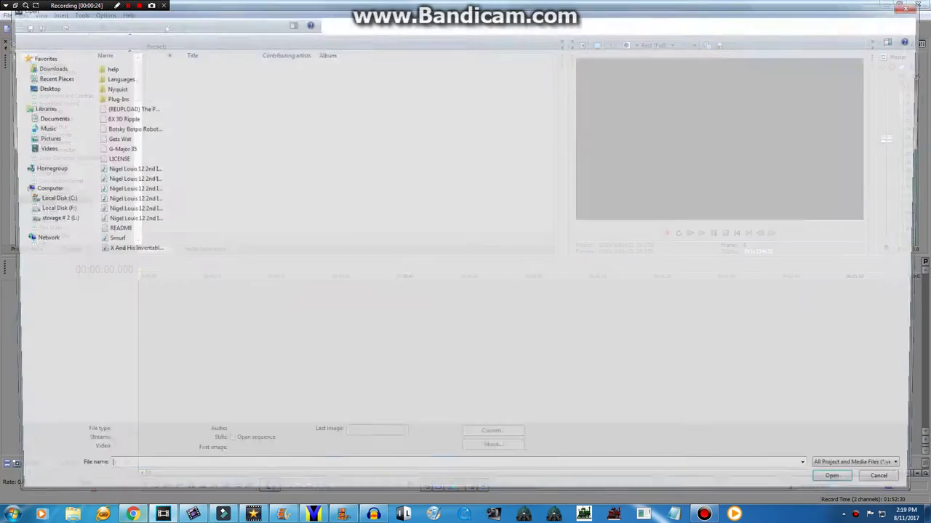
click(40, 117)
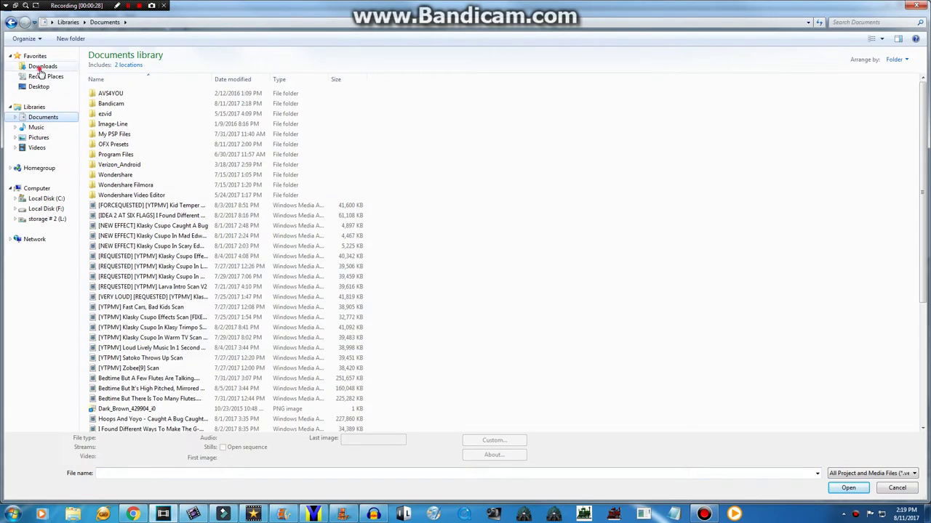
click(41, 66)
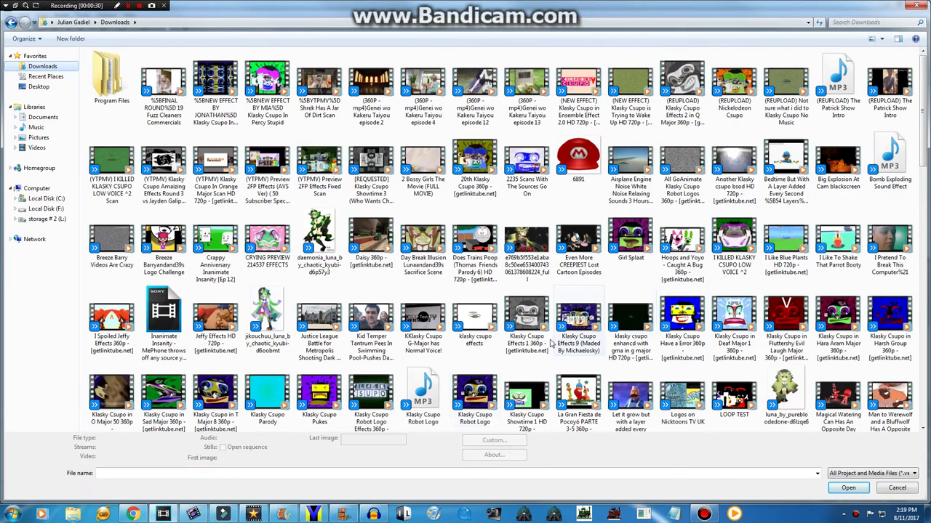
double_click(474, 397)
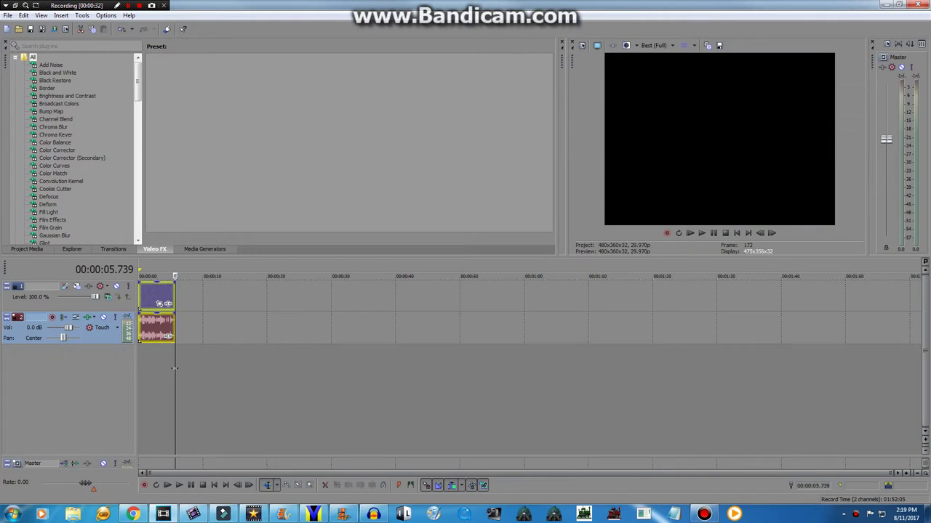
drag(175, 368, 94, 366)
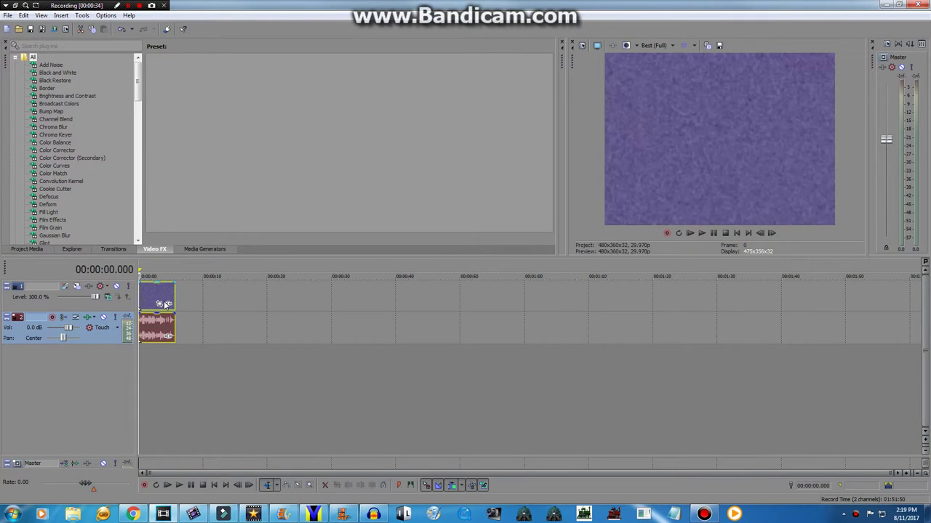
- Insert three empty video tracks above the logo clip's track
right_click(205, 333)
right_click(199, 305)
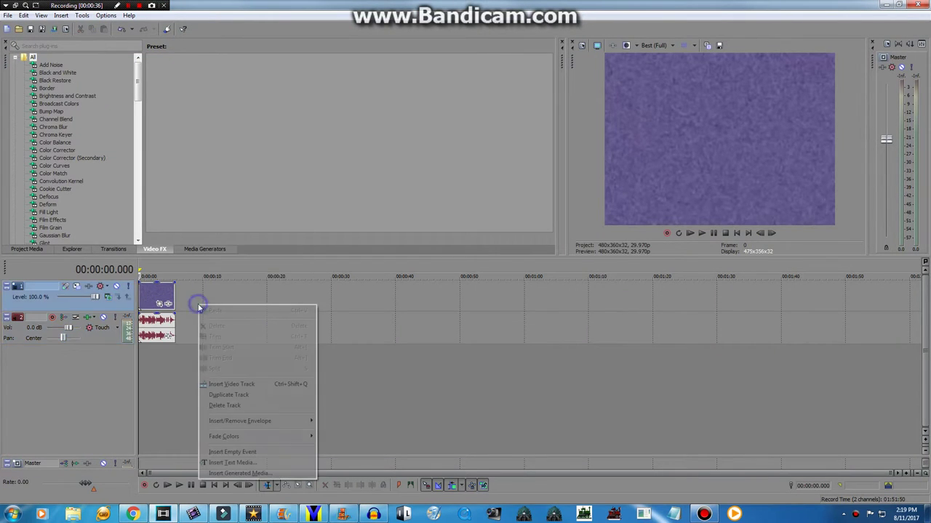
click(230, 385)
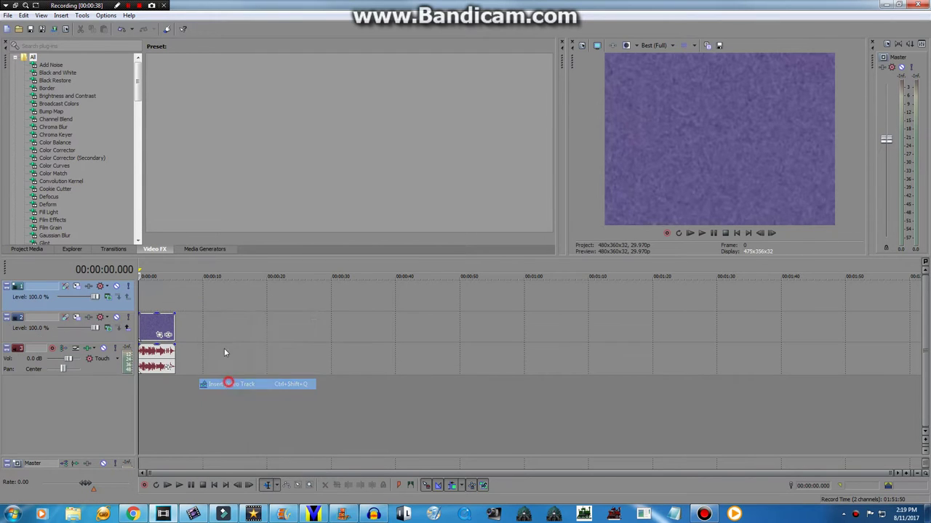
right_click(211, 304)
click(240, 385)
right_click(208, 306)
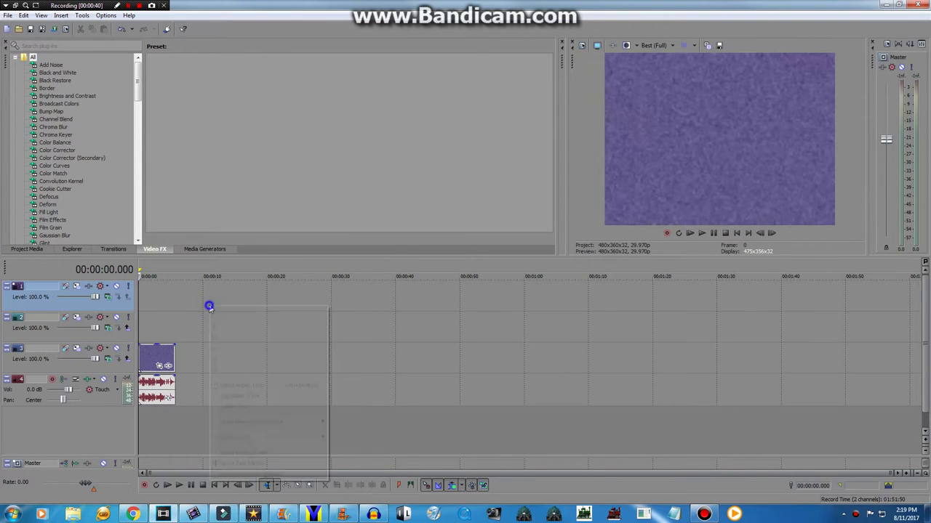
click(244, 385)
- Delete the three empty video tracks above the logo clip
right_click(216, 306)
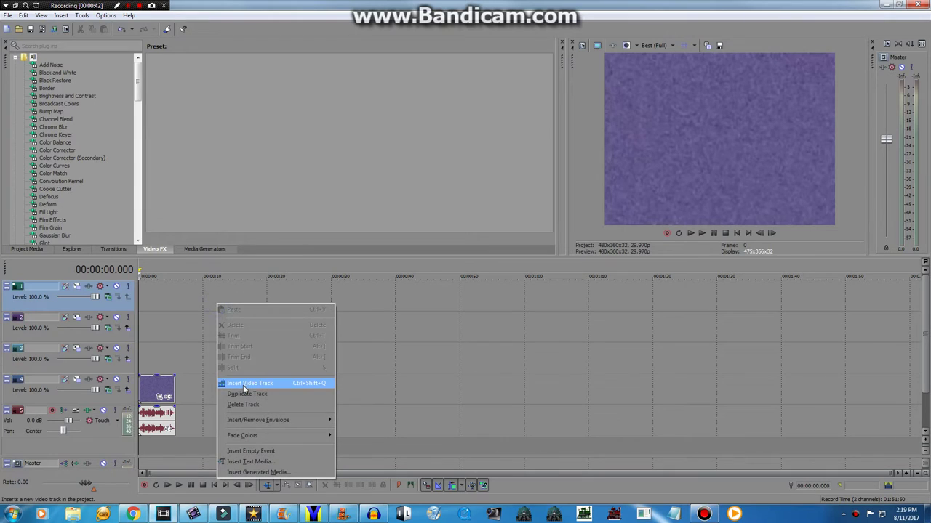
click(241, 402)
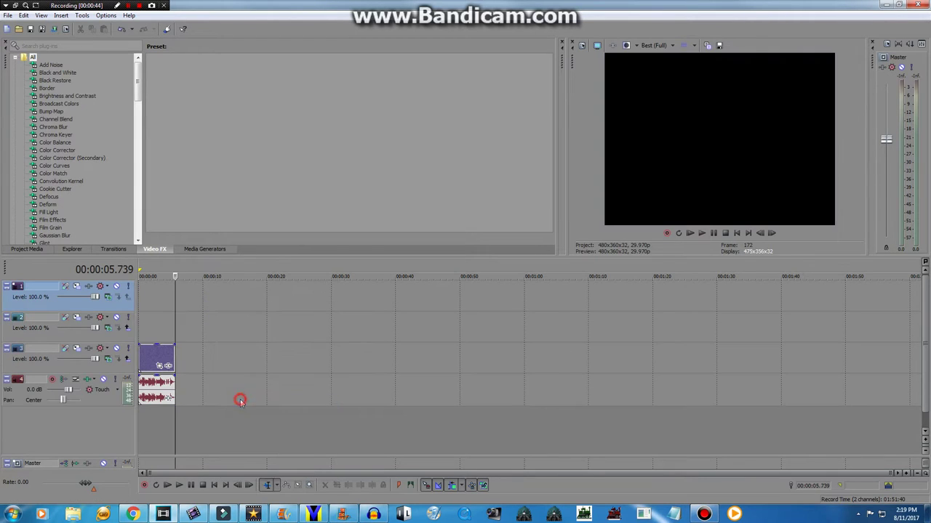
right_click(204, 293)
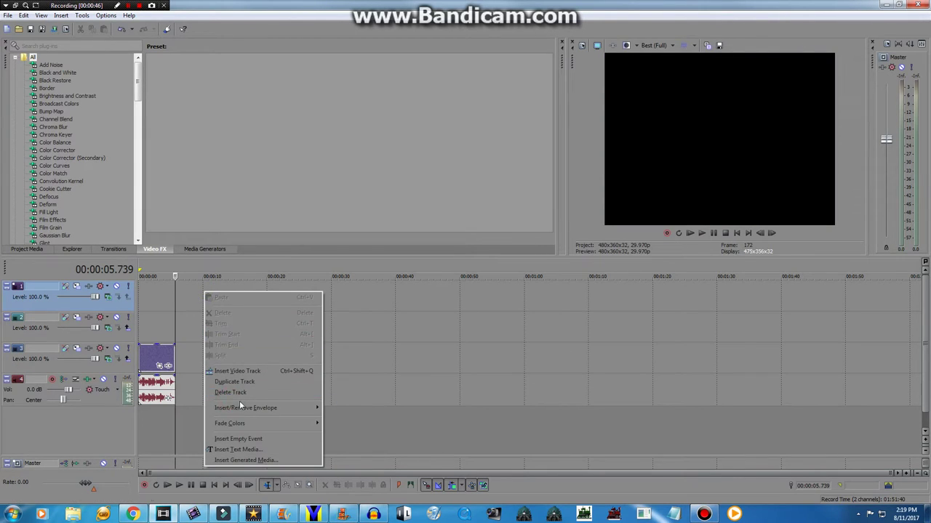
click(239, 400)
right_click(202, 298)
click(223, 403)
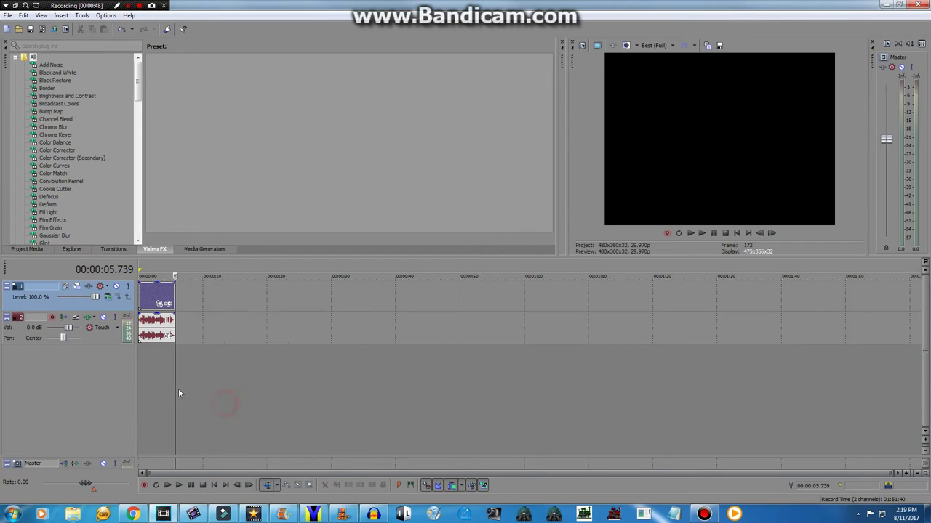
- Place two more copies of Klasky Csupo Robot Logo.mp4 from the project media on new tracks starting at 00:00:00.000
click(174, 389)
key(Home)
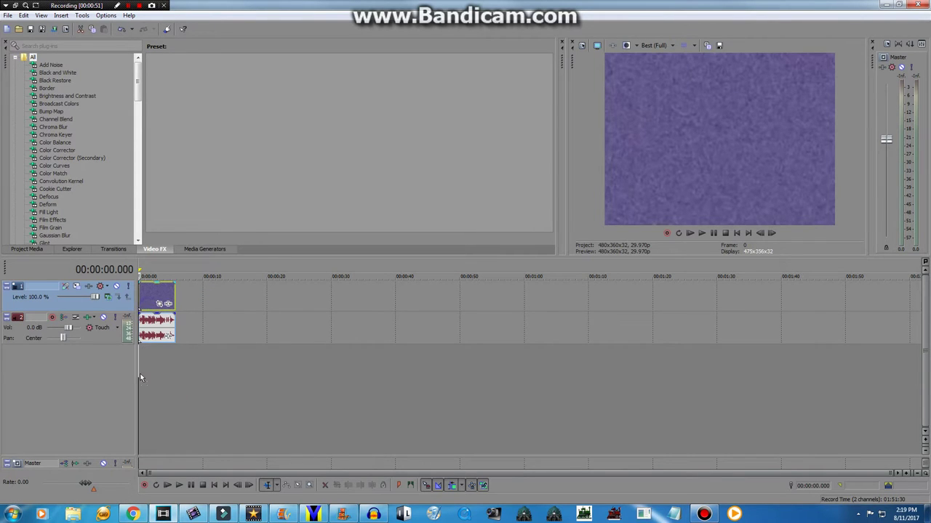
right_click(141, 301)
click(26, 249)
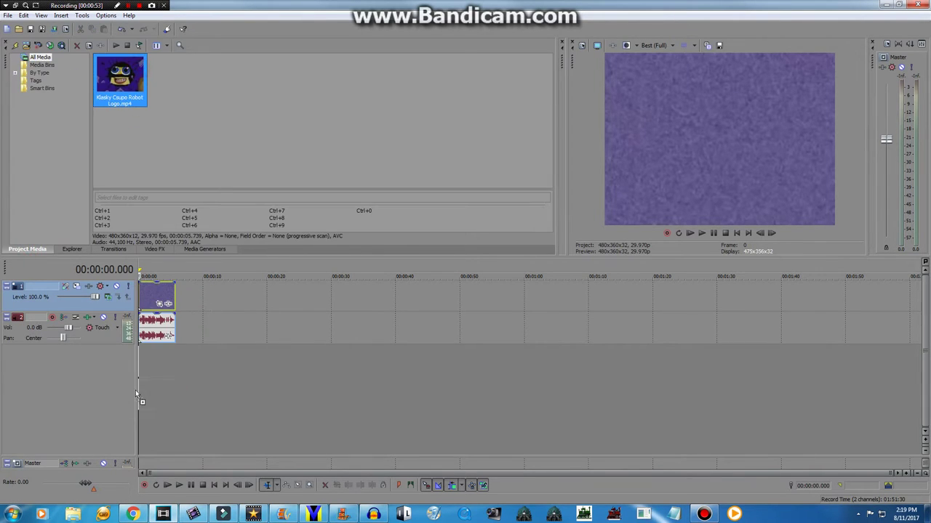
drag(135, 391, 138, 390)
drag(109, 112, 112, 170)
drag(115, 84, 138, 437)
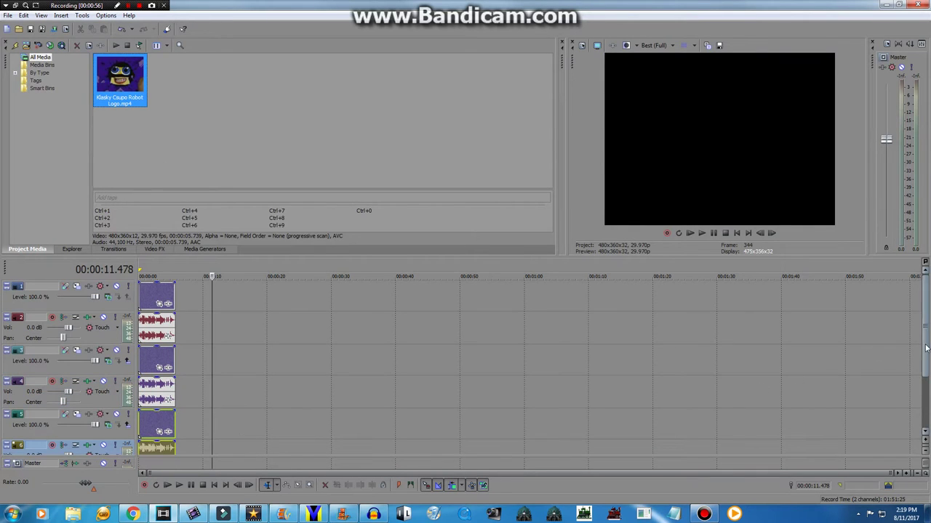
- Add three further copies of Klasky Csupo Robot Logo.mp4 as tracks 7 to 12, each starting at 00:00:00.000
drag(924, 344, 914, 428)
drag(120, 104, 139, 445)
drag(925, 370, 924, 408)
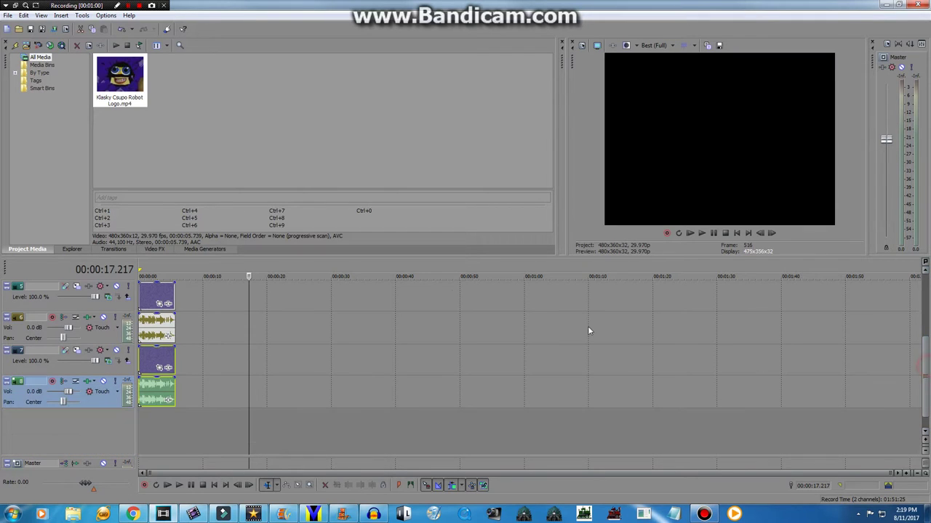
drag(106, 93, 143, 429)
click(925, 383)
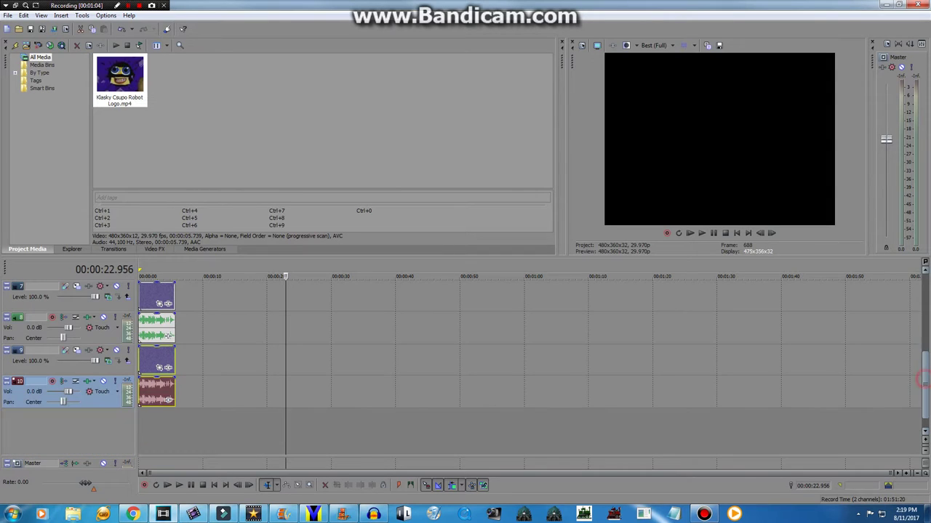
drag(145, 67, 127, 179)
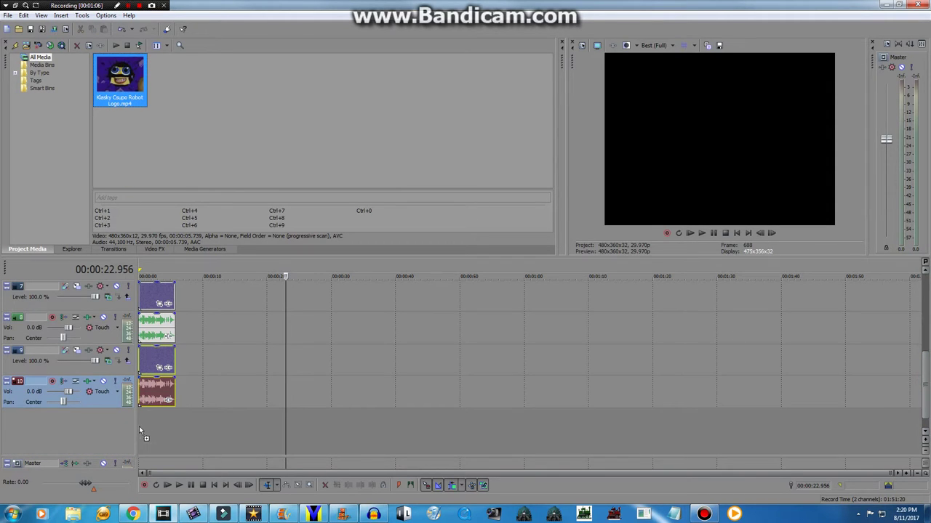
drag(140, 429, 142, 429)
- Position the playhead at frame 25 and move the clip on tracks 9 and 10 to start at 00:00:00.834
drag(323, 432, 140, 428)
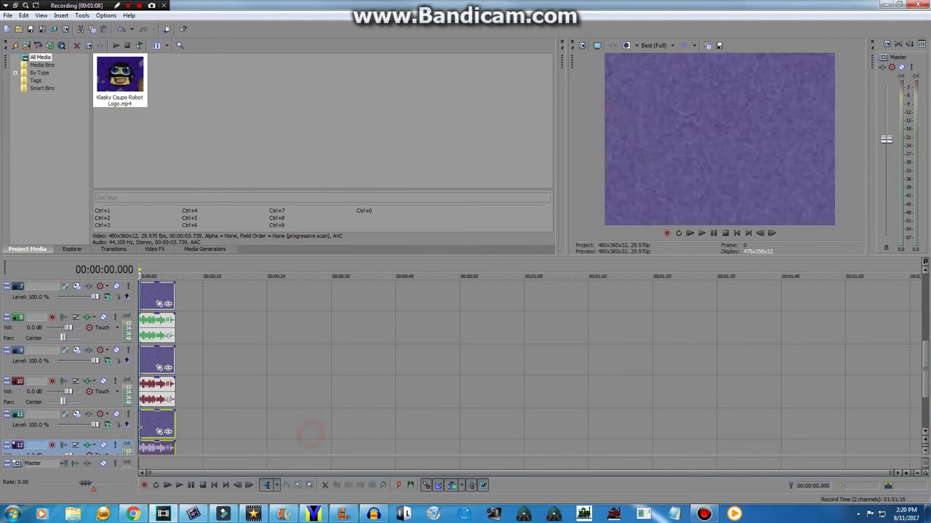
click(772, 233)
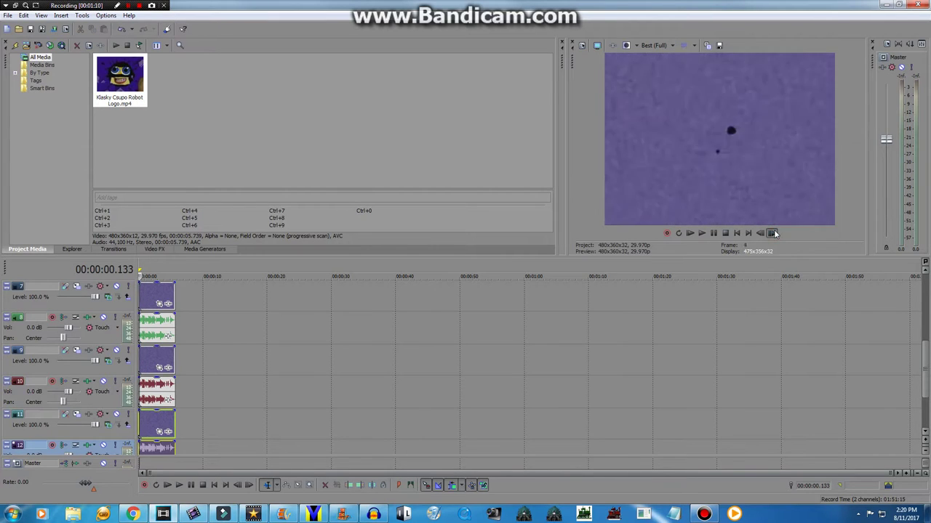
click(771, 233)
click(771, 233)
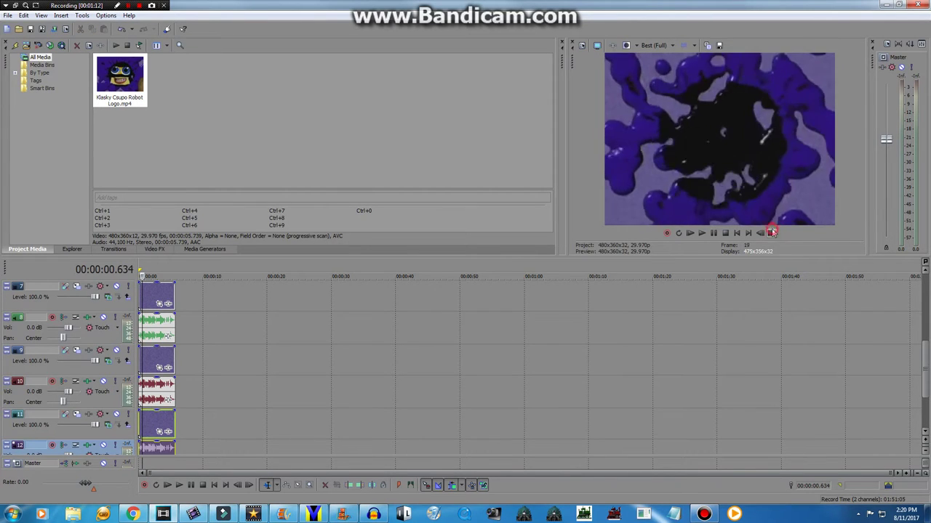
click(772, 233)
click(771, 233)
click(771, 232)
click(771, 232)
click(771, 233)
click(771, 232)
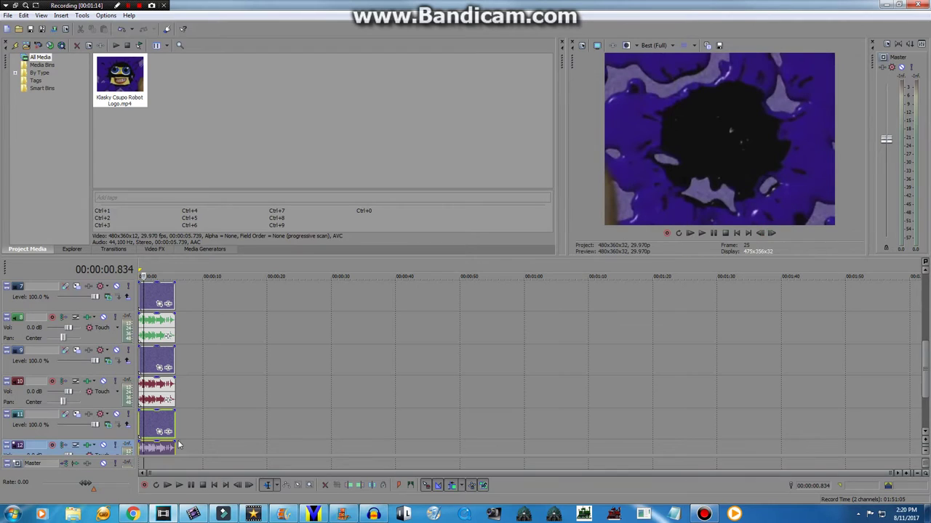
drag(151, 390, 152, 361)
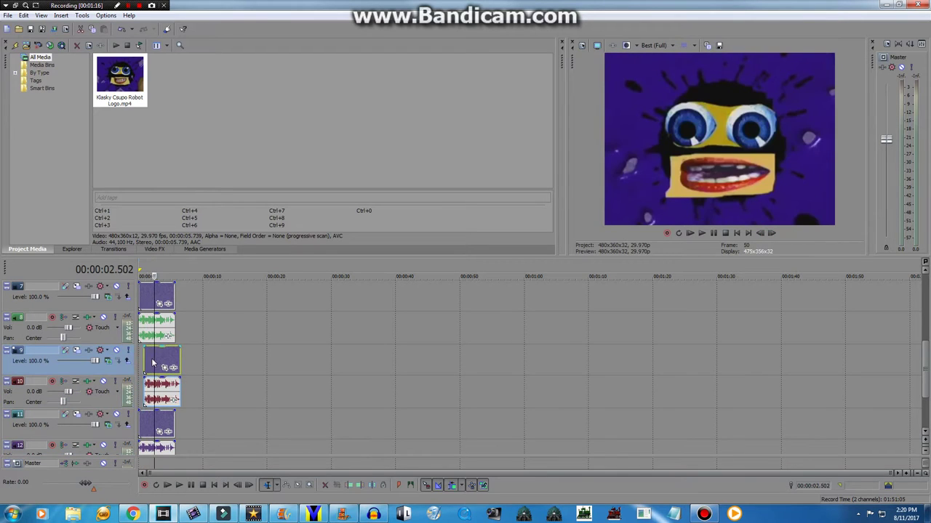
key(space)
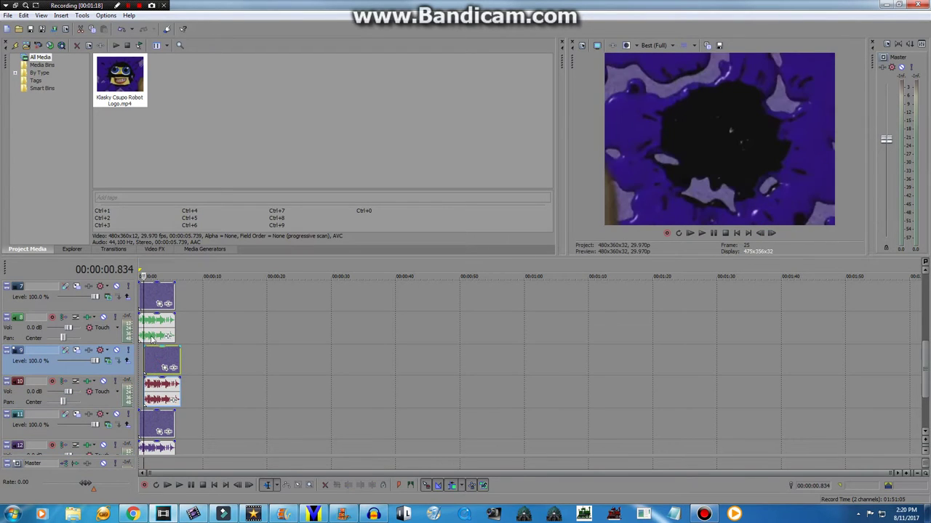
- Position the playhead at frame 50 and move the clip on tracks 7 and 8 to start at 00:00:01.668
click(771, 232)
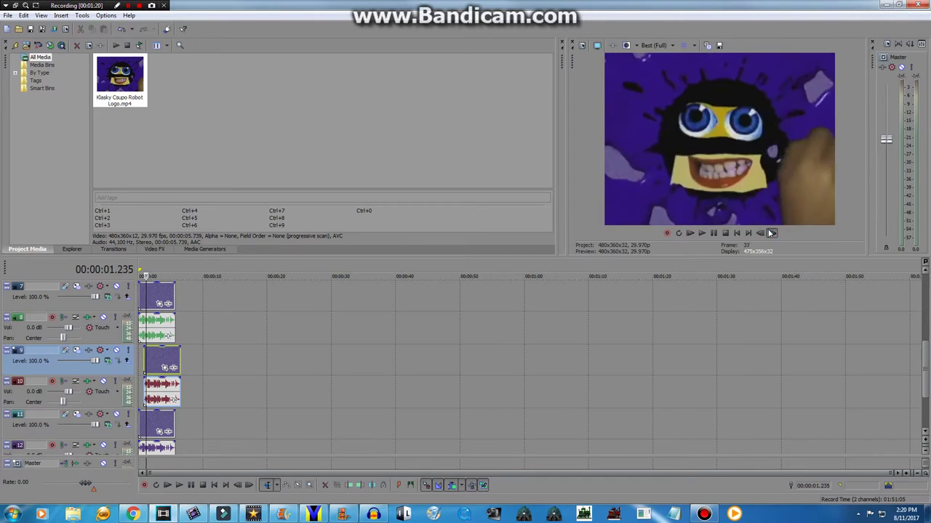
click(771, 233)
click(771, 233)
click(771, 233)
click(771, 233)
click(771, 232)
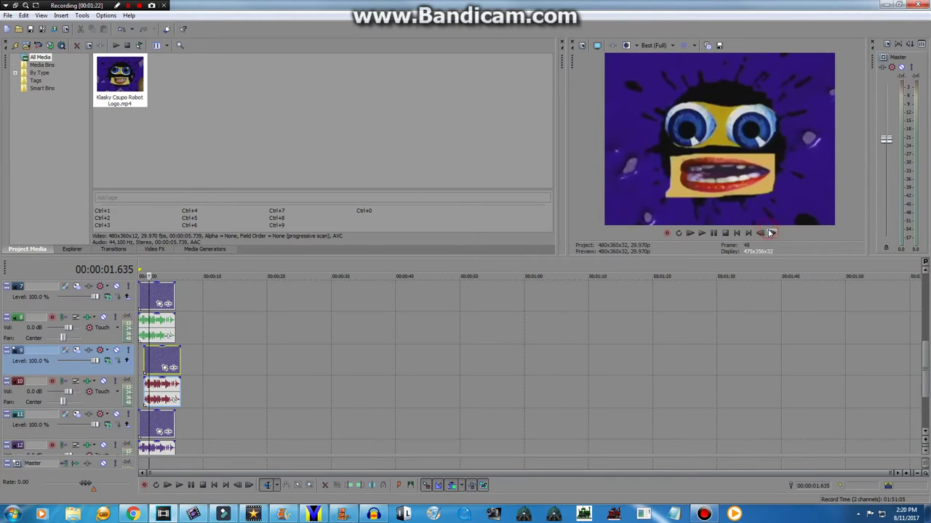
click(771, 232)
key(space)
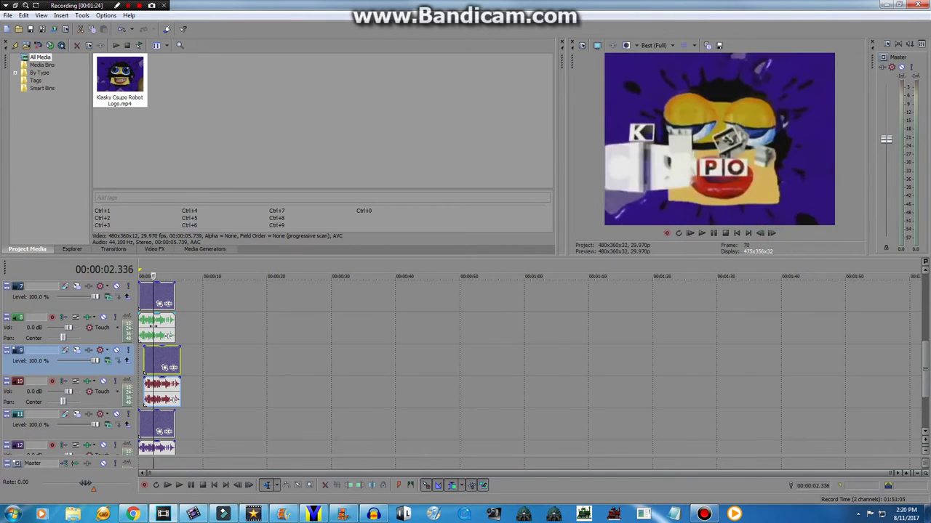
click(758, 233)
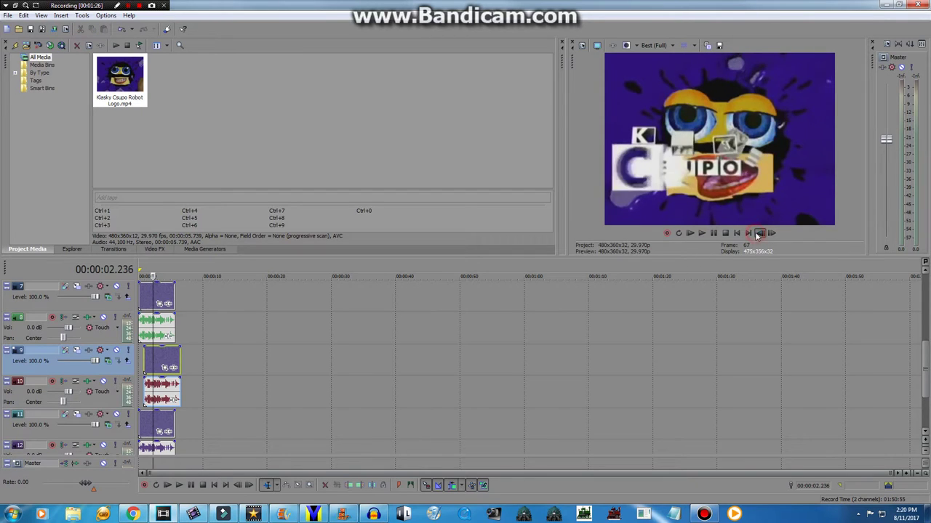
click(759, 233)
click(759, 233)
click(758, 232)
click(758, 233)
click(758, 232)
click(758, 233)
click(759, 232)
click(758, 233)
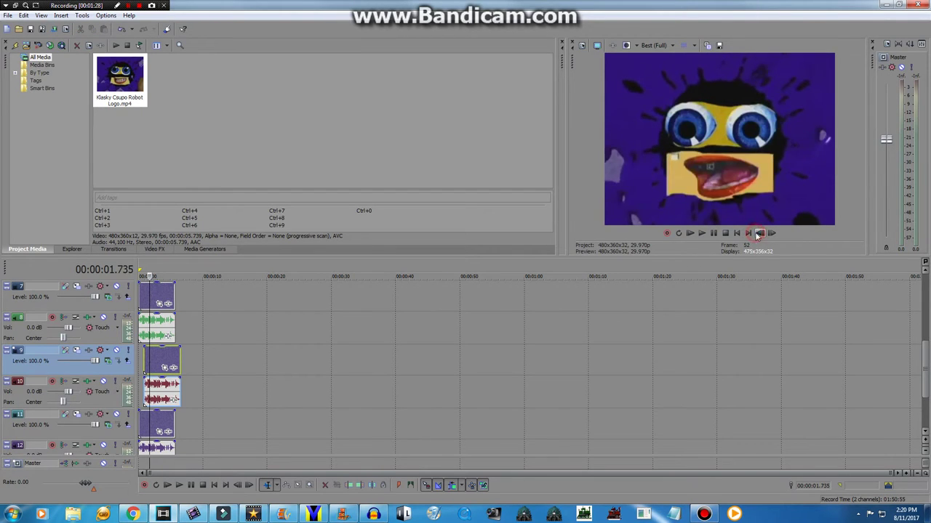
click(758, 232)
click(758, 232)
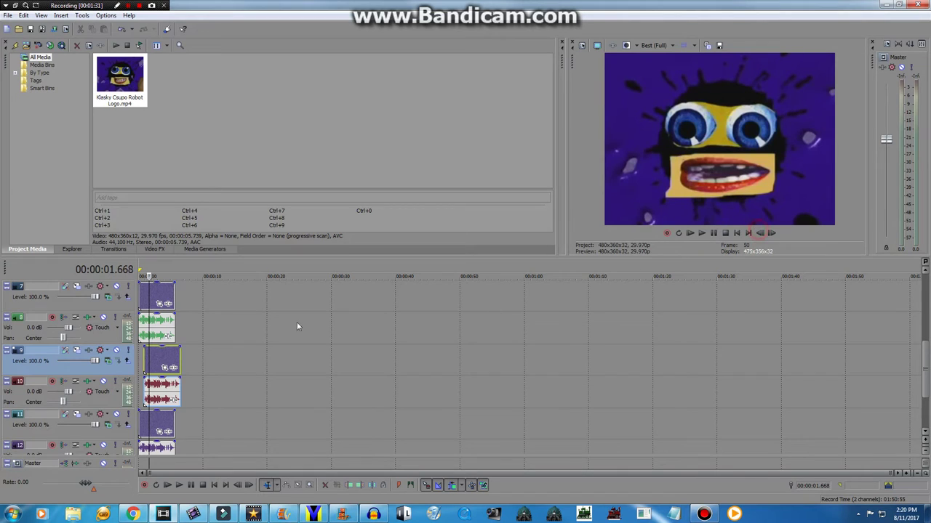
drag(160, 324, 171, 324)
drag(154, 292, 164, 293)
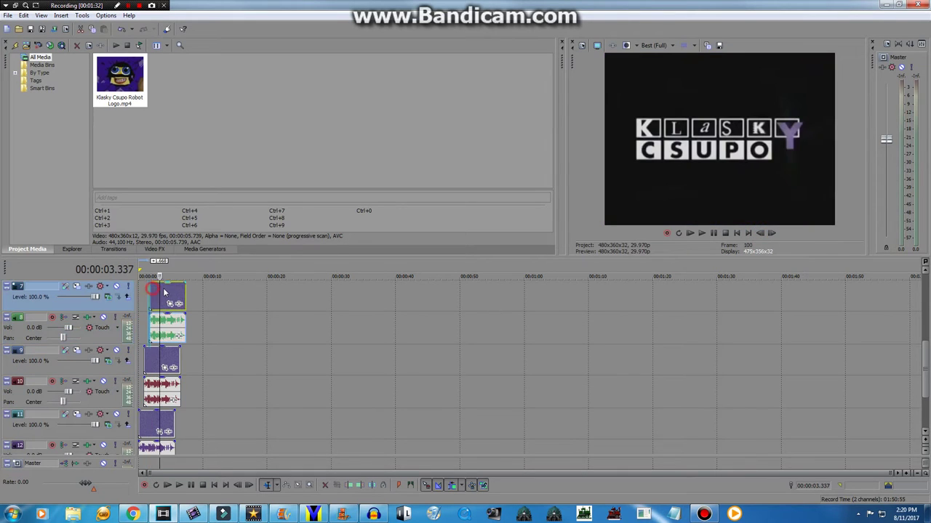
- Position the playhead at frame 75 and move the audio clip on track 6 to line up with the start of the track 7 clip
drag(923, 374, 925, 340)
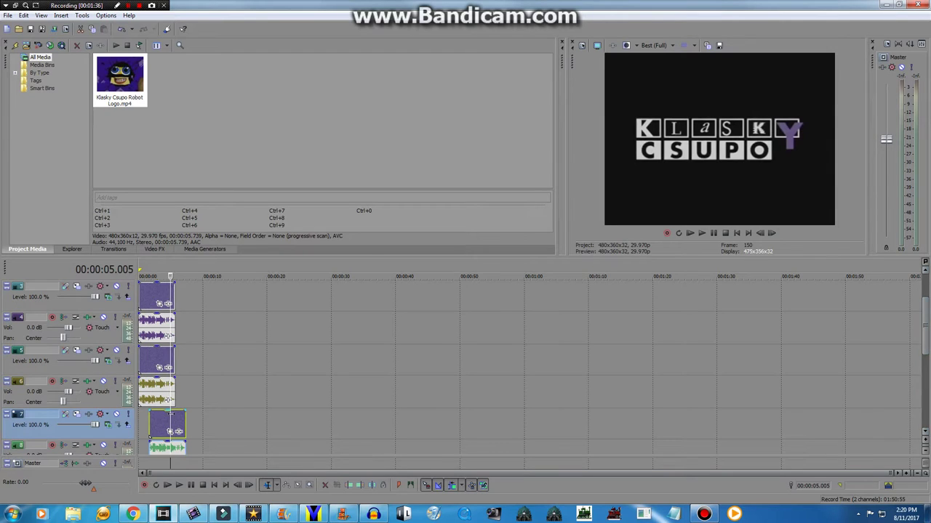
click(147, 420)
click(154, 420)
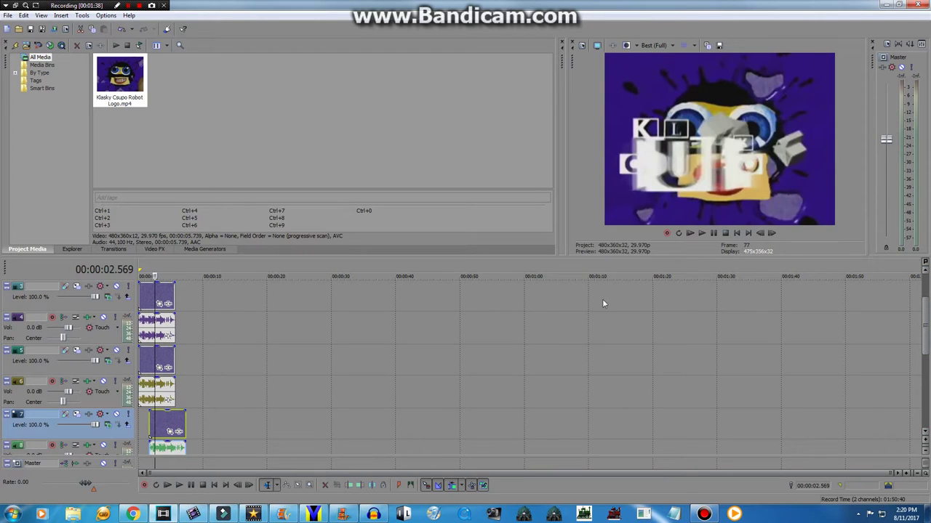
key(Left)
key(Left)
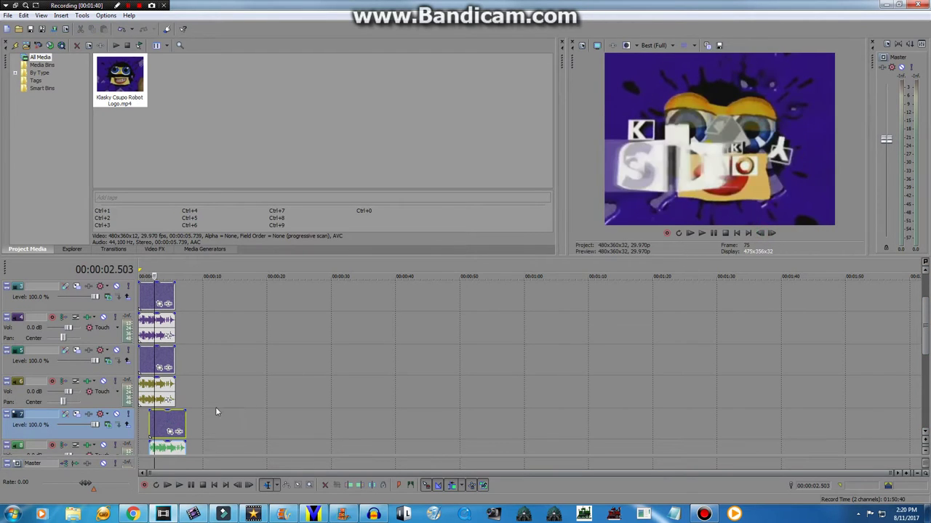
drag(166, 399, 177, 397)
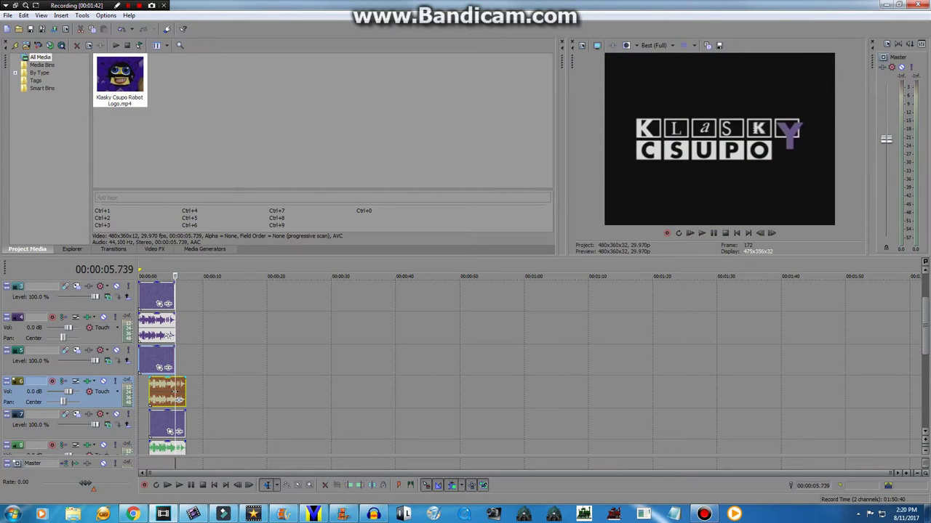
- Position the playhead at frame 75 and move the clip on tracks 5 and 6 to start at 00:00:02.503
click(157, 397)
click(156, 397)
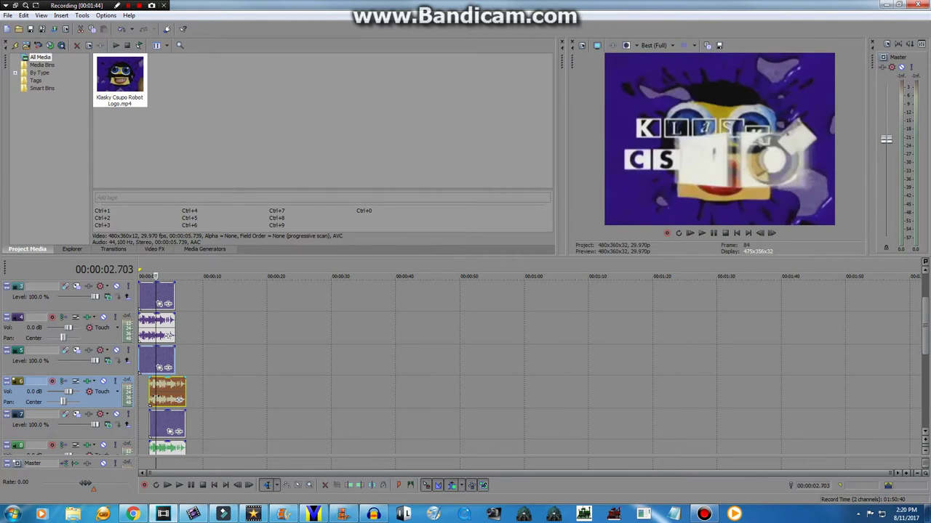
key(space)
click(759, 234)
click(759, 233)
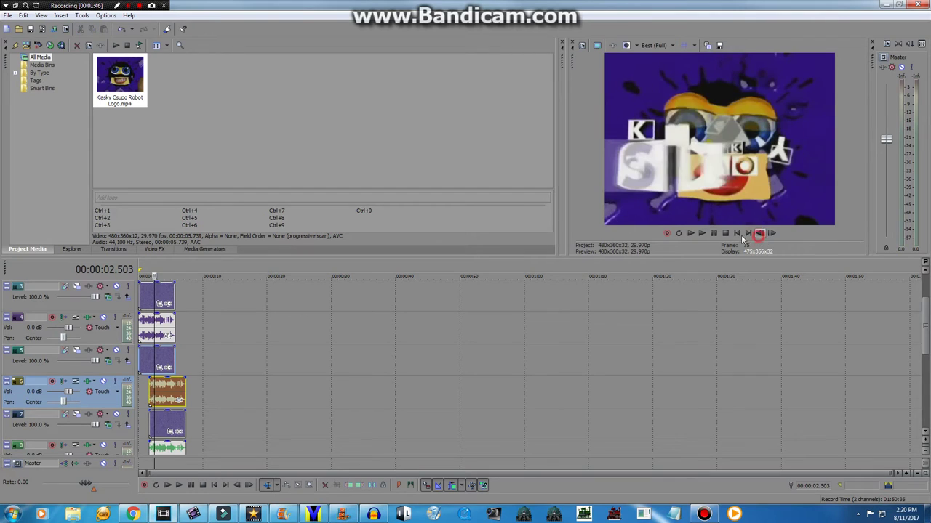
drag(169, 402, 174, 401)
drag(147, 354, 163, 357)
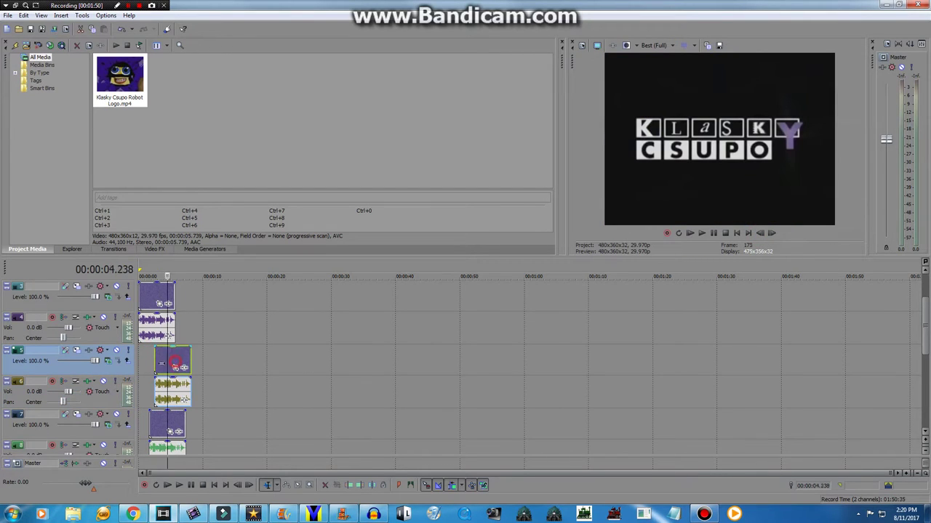
key(space)
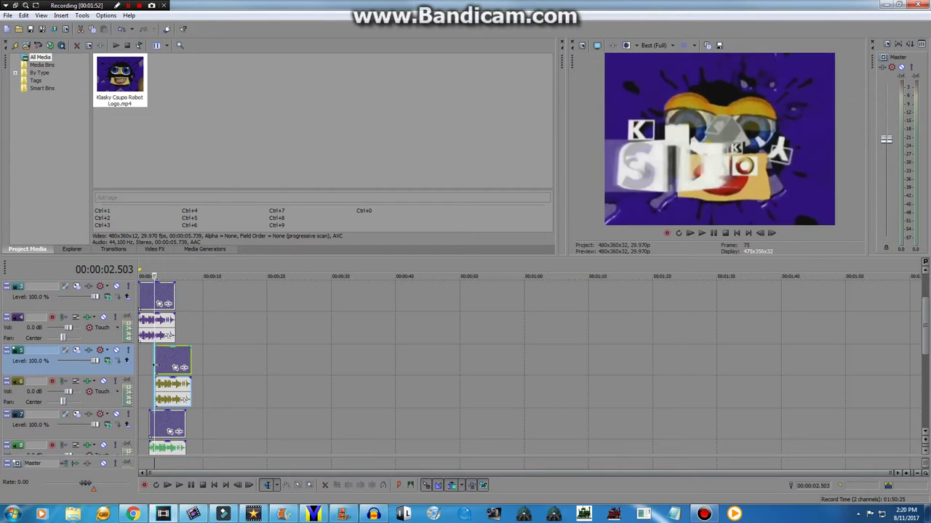
- Advance the playhead to frame 100 and move the clip on tracks 3 and 4 to start at 00:00:03.337
key(space)
key(space)
click(771, 233)
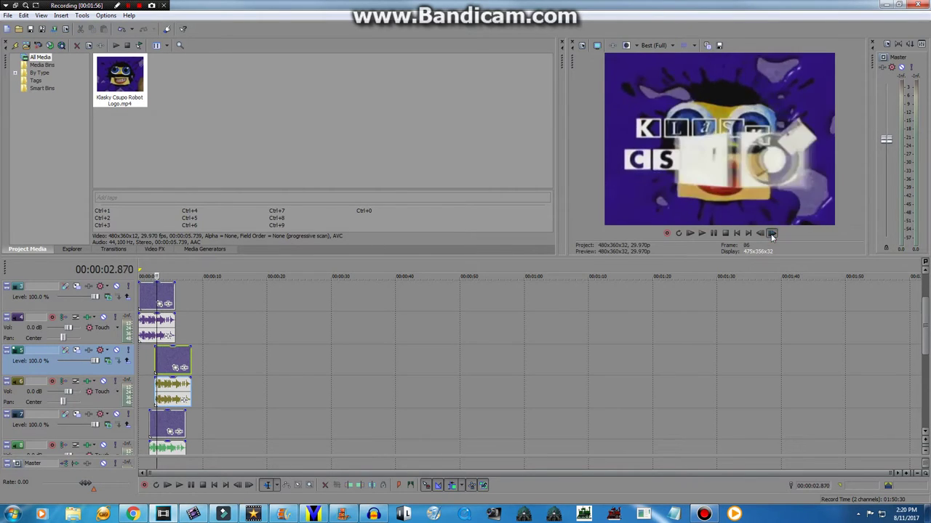
click(771, 234)
click(772, 233)
click(772, 233)
click(771, 233)
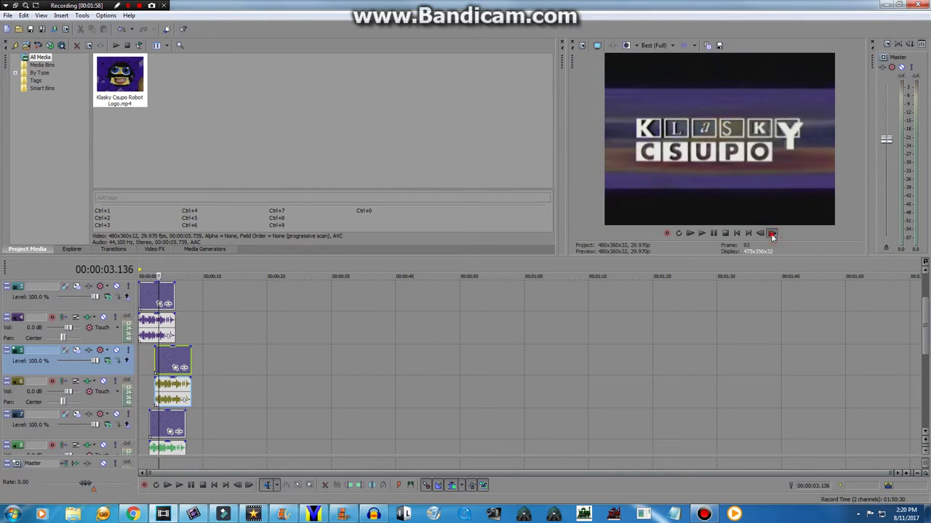
click(771, 234)
click(772, 233)
click(772, 233)
click(771, 233)
click(771, 234)
click(772, 233)
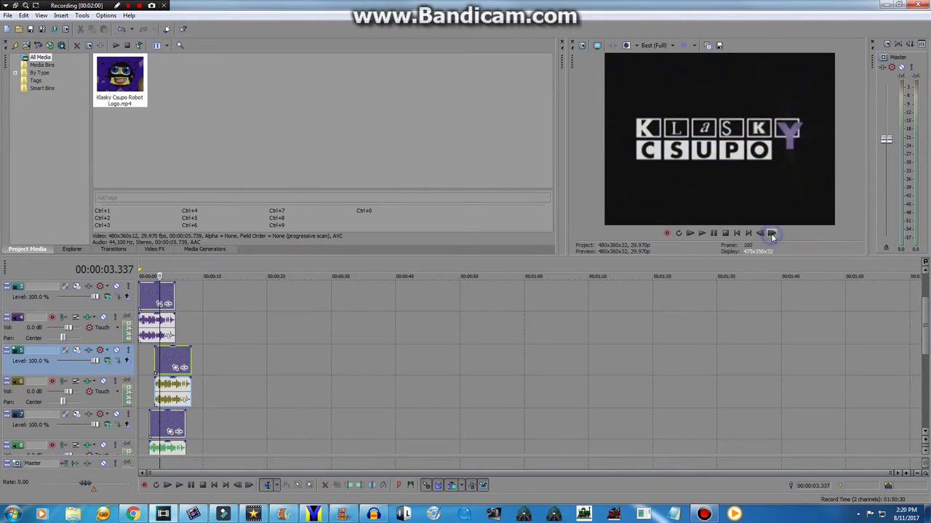
drag(146, 329, 169, 331)
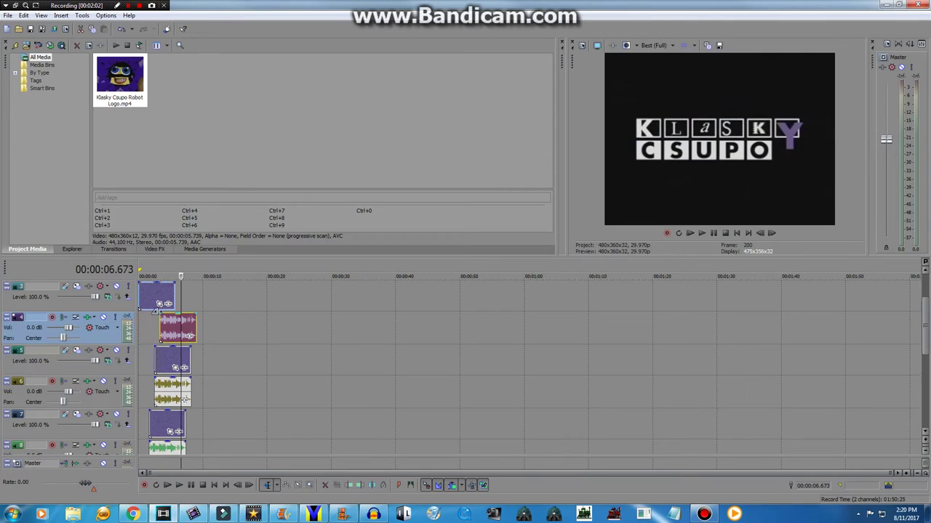
drag(149, 298, 174, 299)
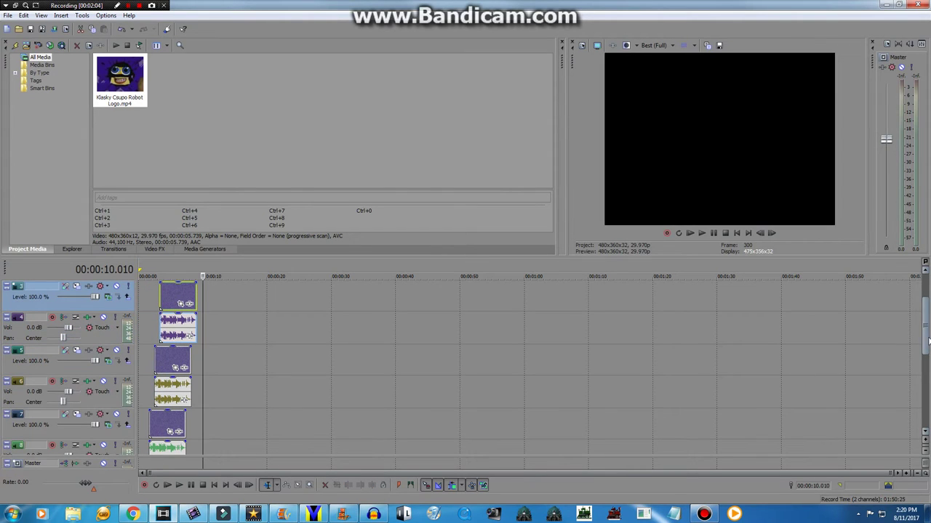
- Advance the playhead to frame 125 and move the clip on tracks 1 and 2 to start at 00:00:04.171
drag(927, 342, 927, 320)
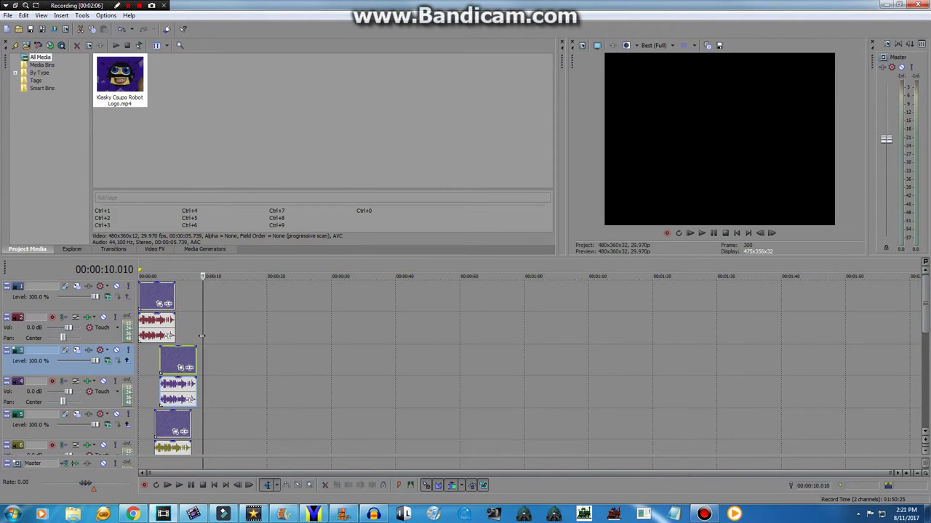
drag(201, 335, 165, 339)
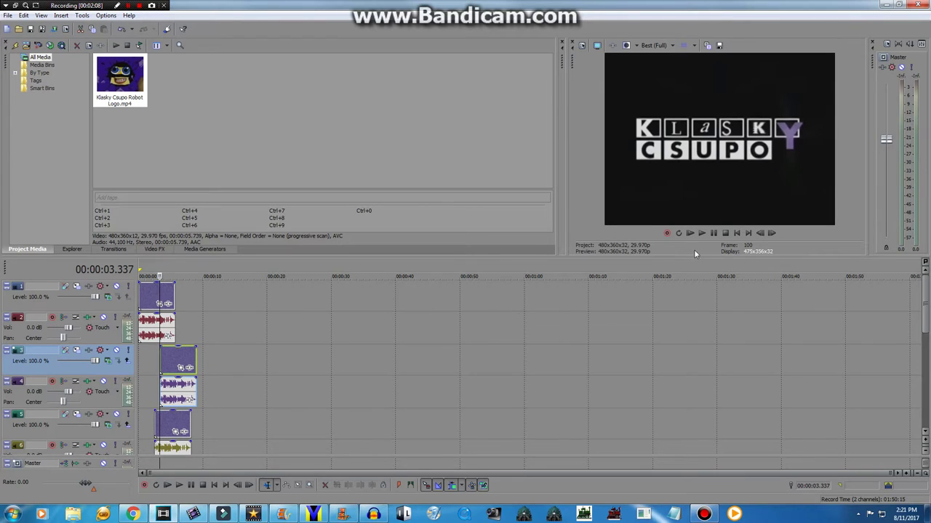
click(775, 237)
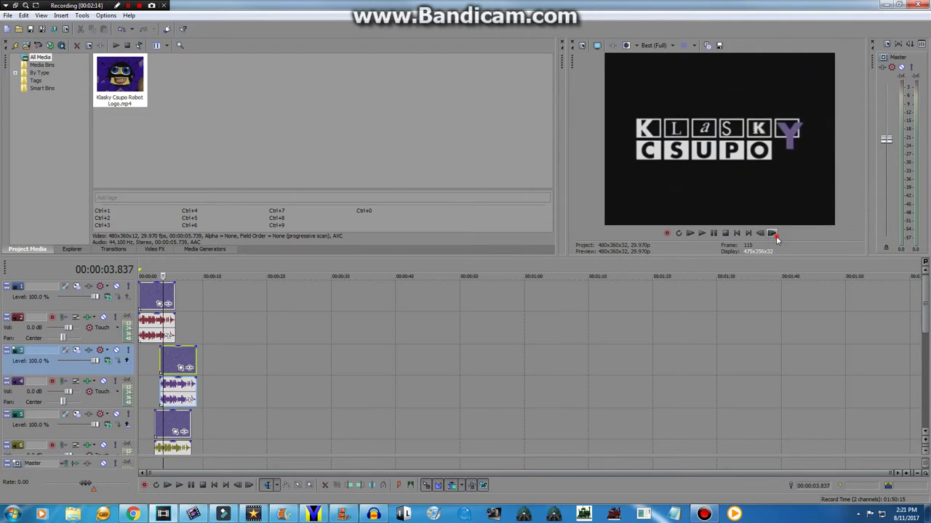
click(774, 235)
click(774, 235)
click(774, 235)
click(774, 234)
click(774, 235)
click(774, 235)
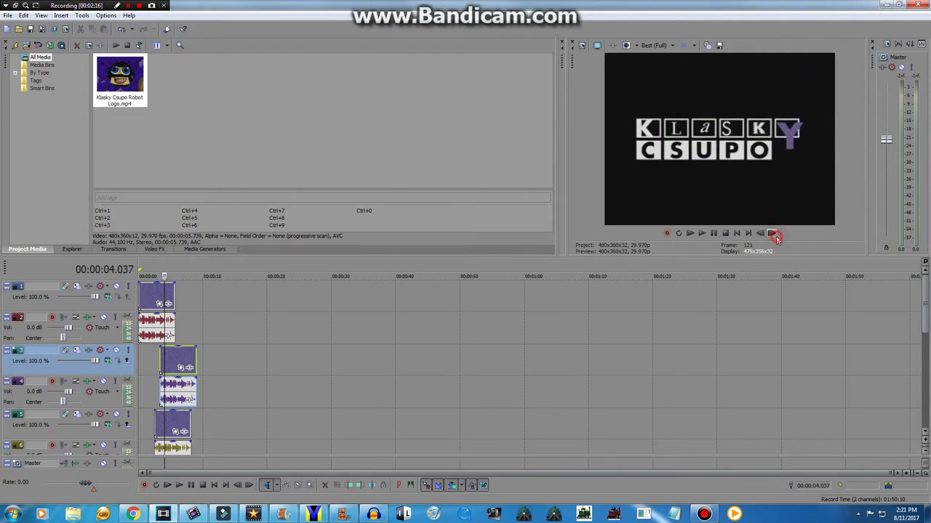
click(773, 235)
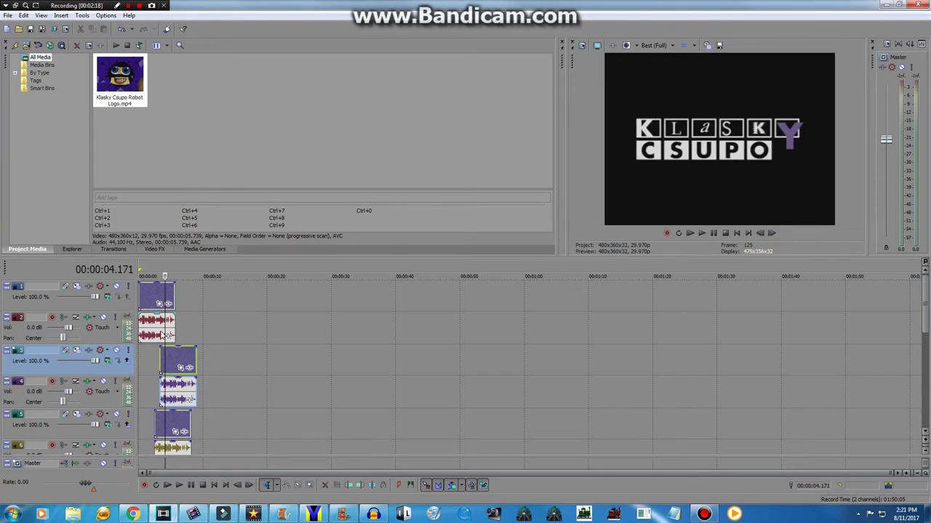
drag(166, 335, 193, 336)
click(218, 301)
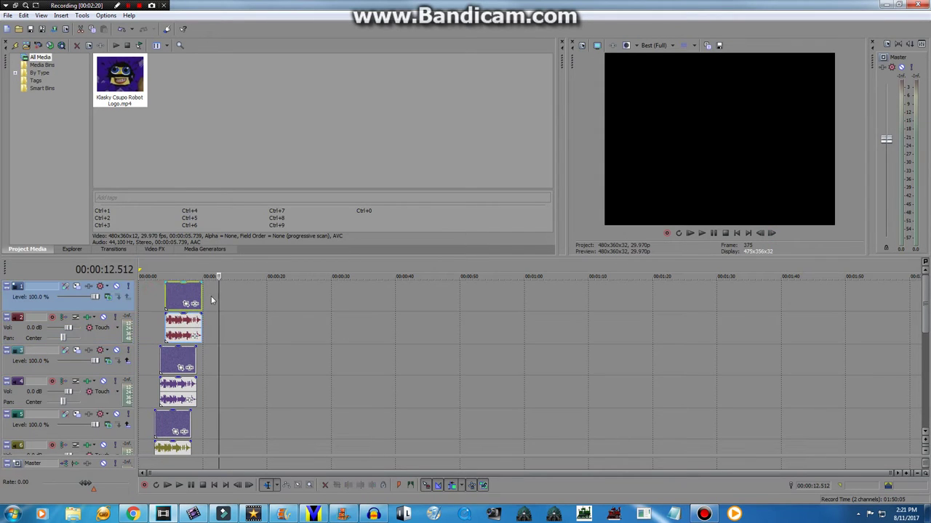
- Play the staggered clips from the beginning of the timeline to preview them, then stop playback
key(ctrl+Home)
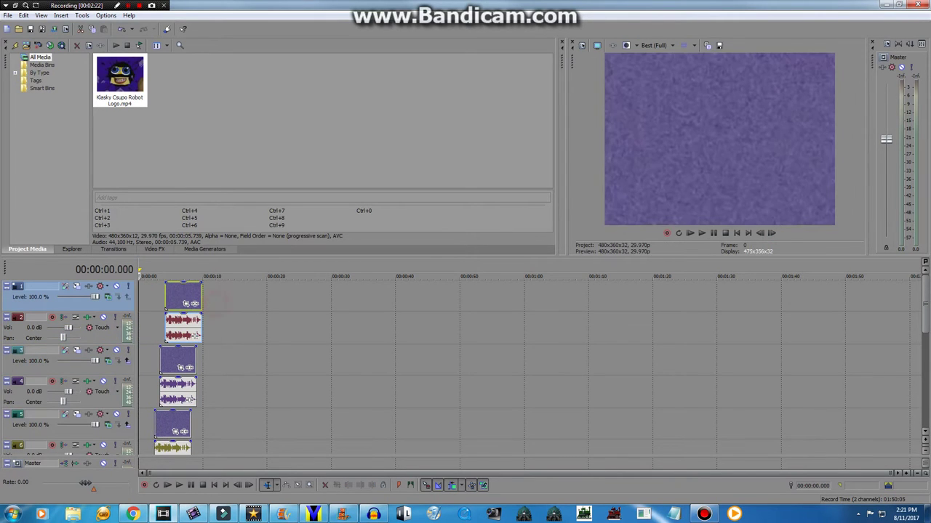
click(703, 233)
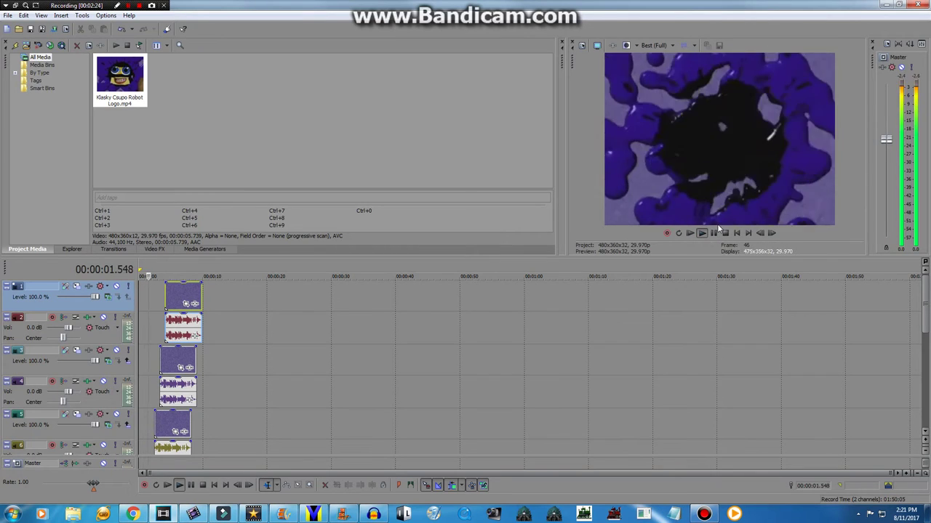
key(Return)
- At 00:00:04.171, enlarge the track 1 clip's pan/crop frame around its center to about 651 by 488
drag(149, 321, 166, 318)
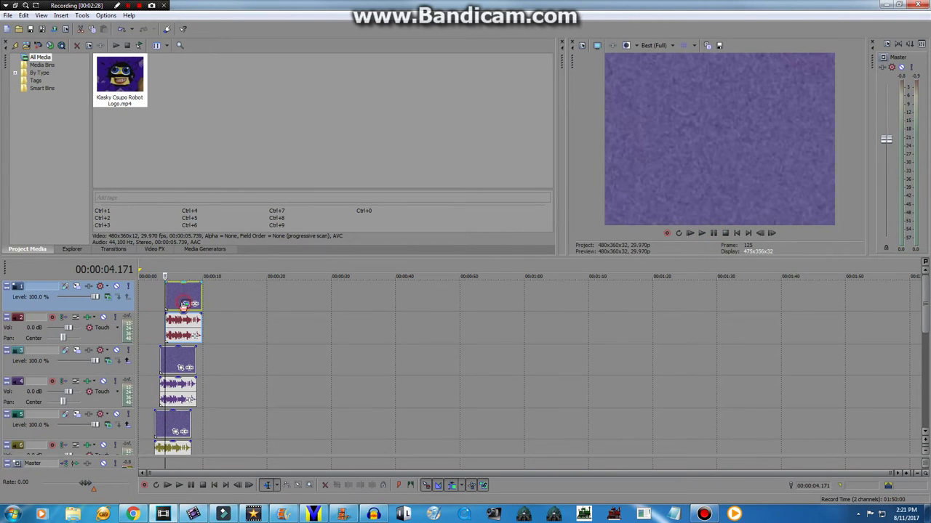
click(186, 303)
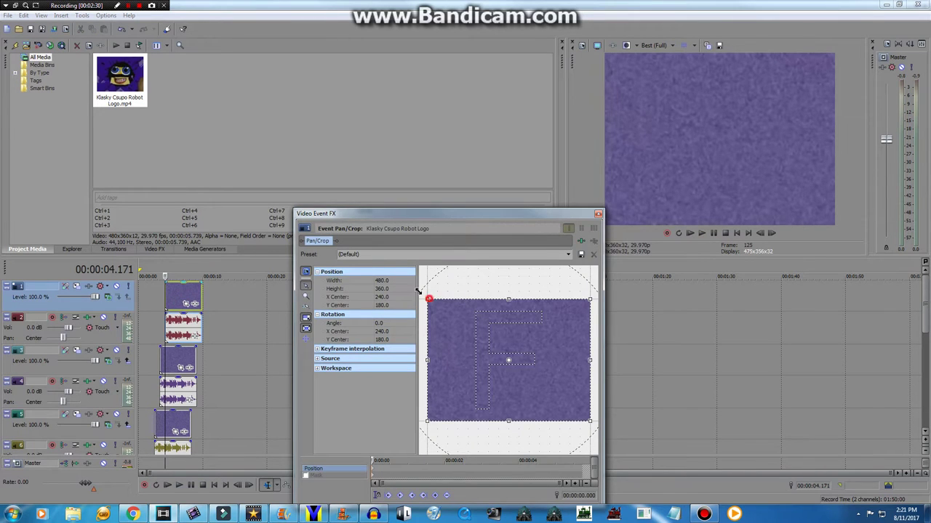
drag(429, 299, 401, 272)
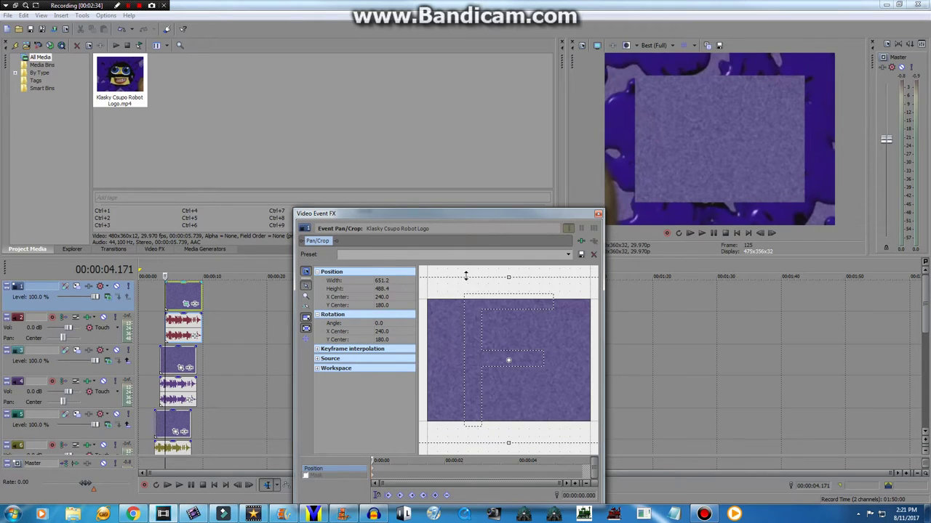
click(598, 215)
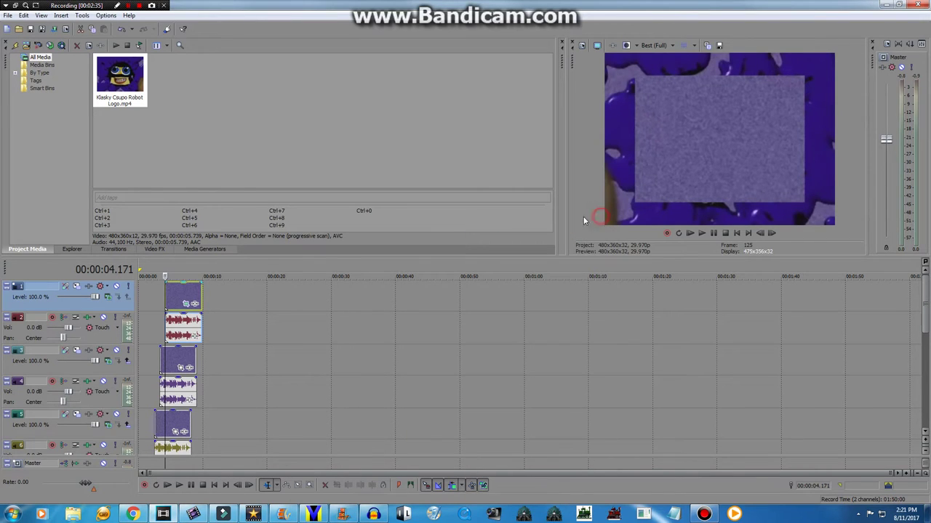
- Enlarge the track 3 clip's pan/crop frame around its center to about 611 by 459
click(180, 368)
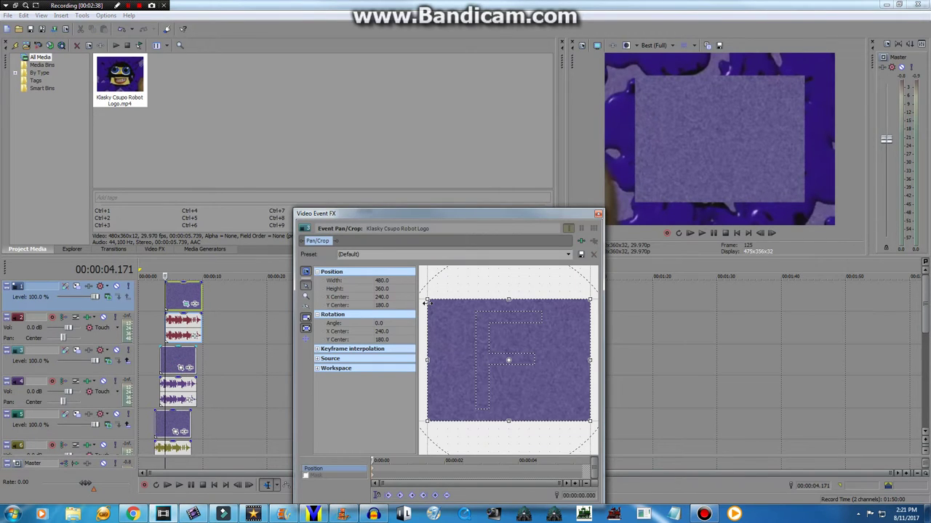
drag(429, 302, 407, 285)
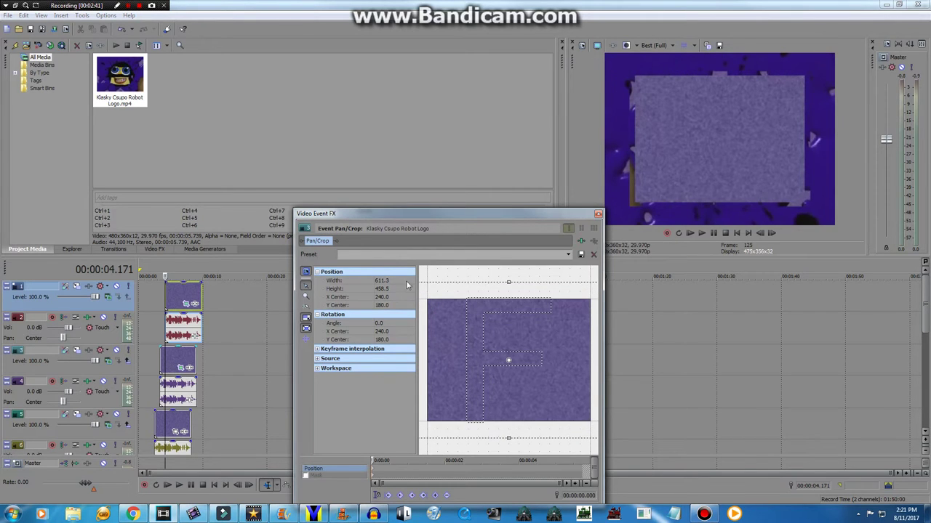
click(598, 214)
- Enlarge the track 5 clip's pan/crop frame around its center to about 566 by 424
click(175, 433)
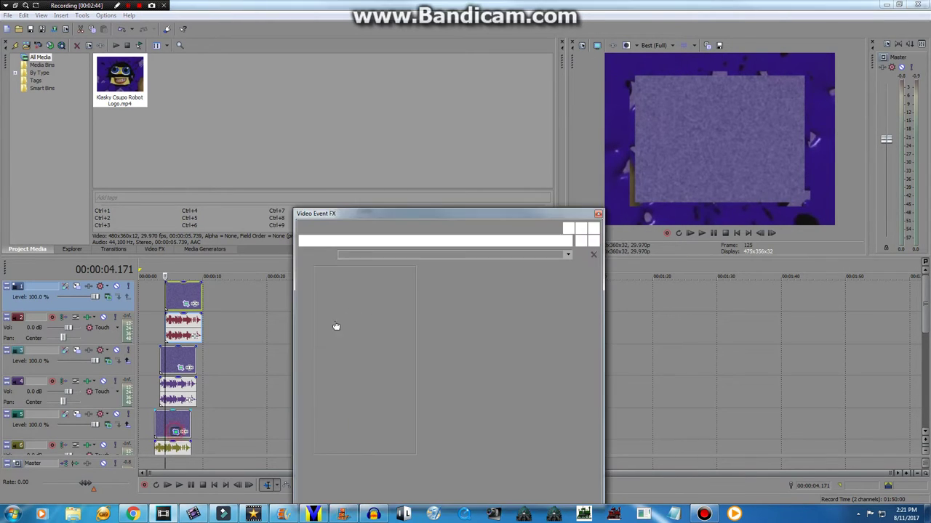
drag(426, 300, 445, 313)
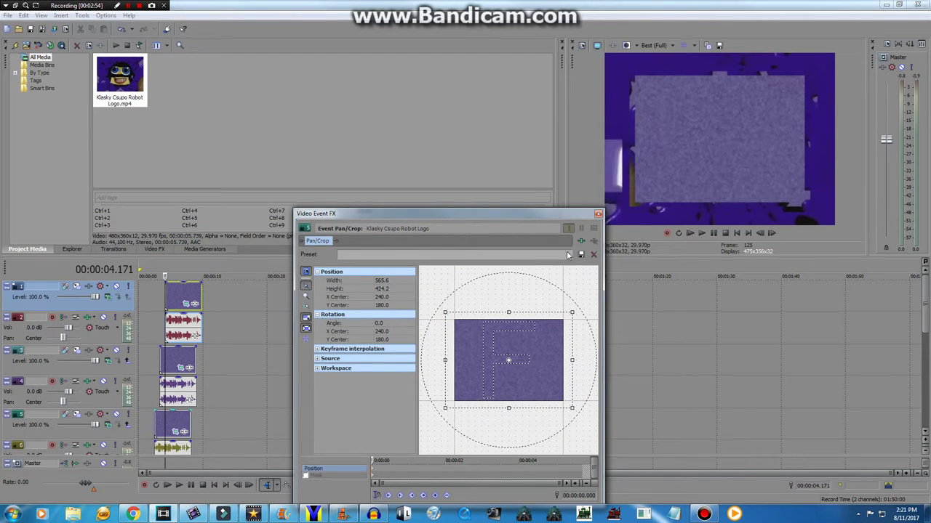
click(596, 215)
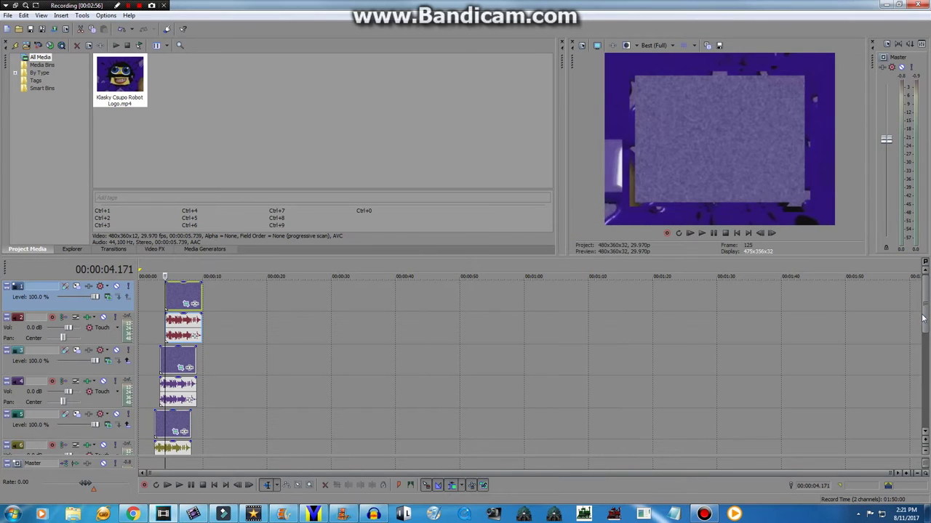
- Enlarge the track 7 clip's pan/crop frame around its center, by slightly less than on track 5
drag(922, 318, 909, 386)
click(171, 303)
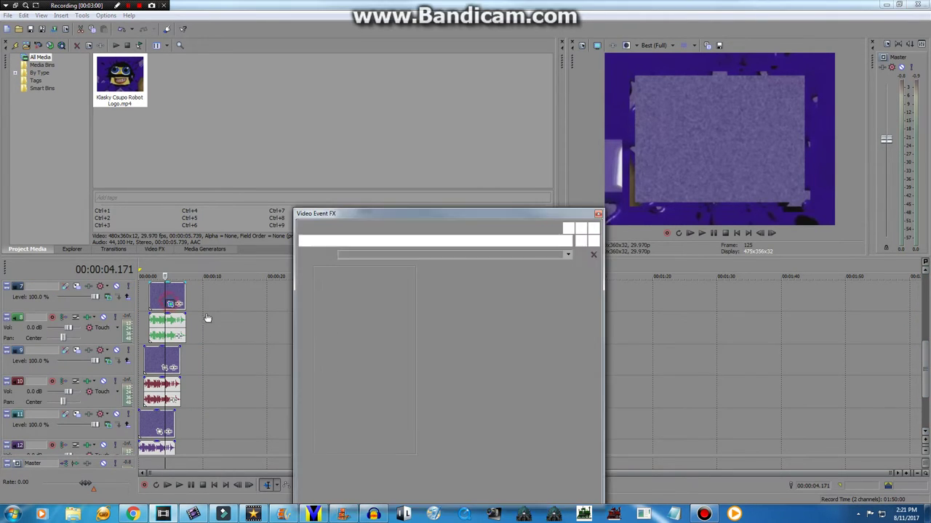
drag(429, 299, 409, 290)
click(598, 213)
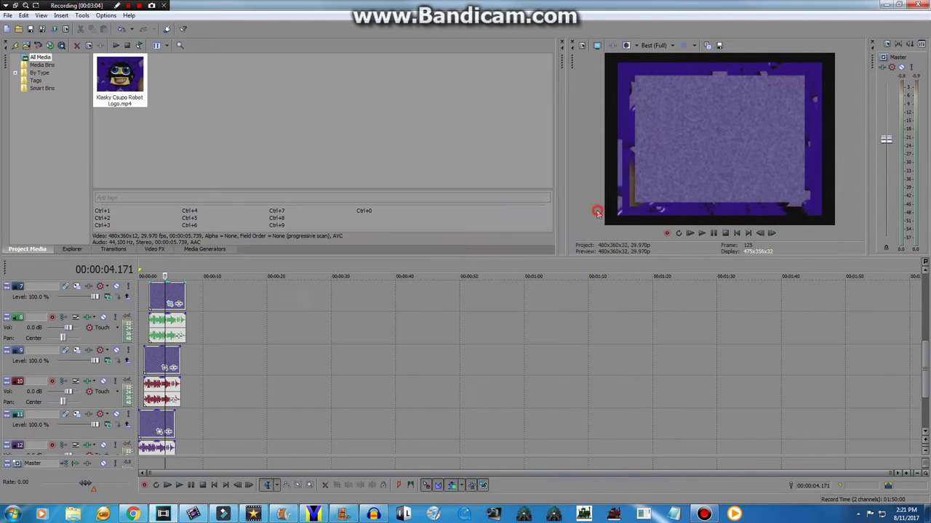
- With the playhead at frame 75, enlarge the track 9 clip's pan/crop frame around its center to about 518 by 389
drag(165, 414, 155, 414)
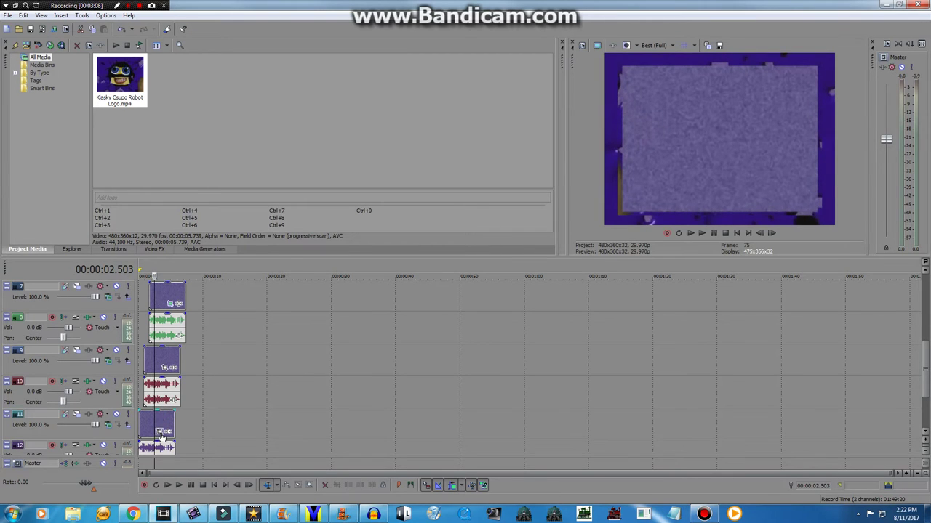
click(160, 433)
click(164, 368)
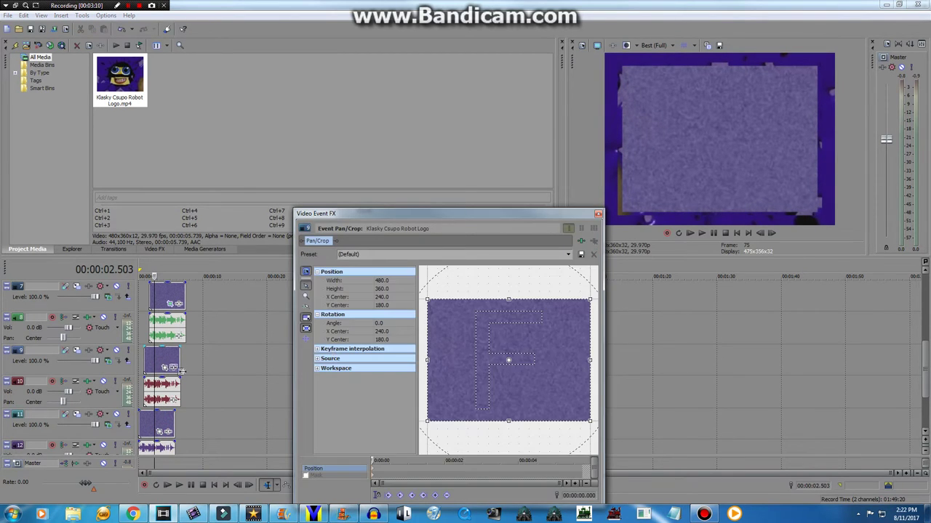
drag(425, 299, 411, 297)
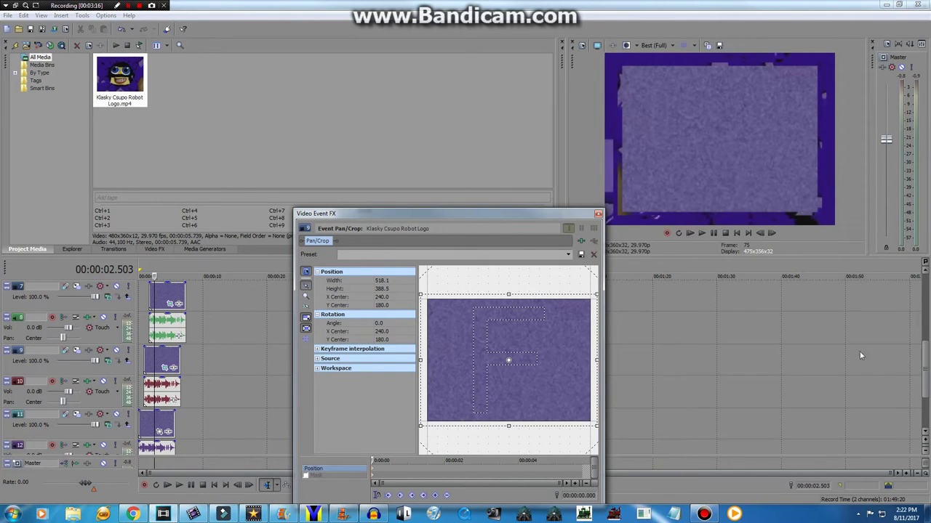
- Shrink the track 9 clip's pan/crop frame around its center to about 495 by 371
drag(926, 360, 929, 409)
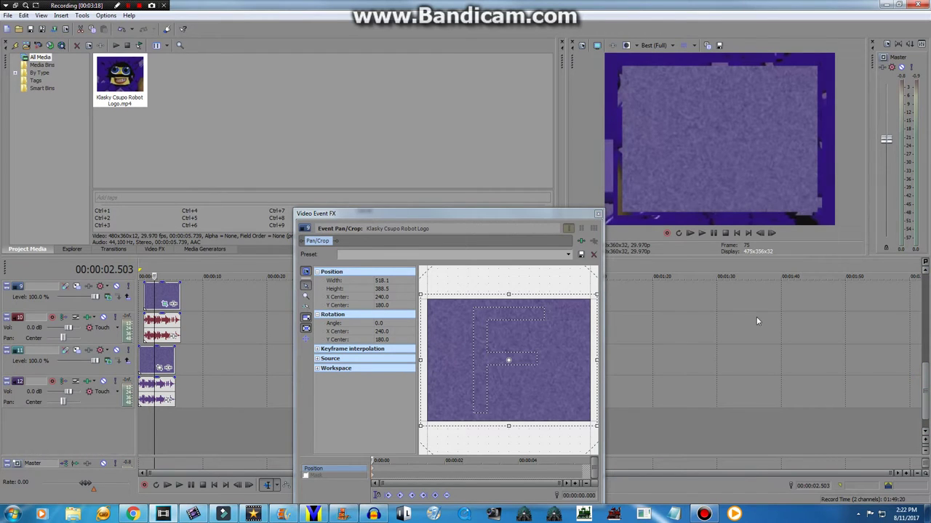
drag(422, 295, 424, 297)
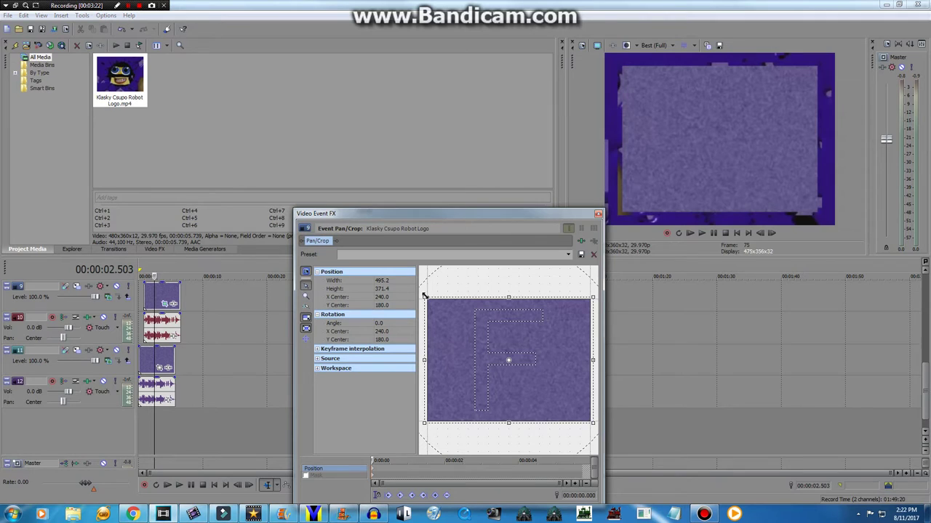
click(597, 215)
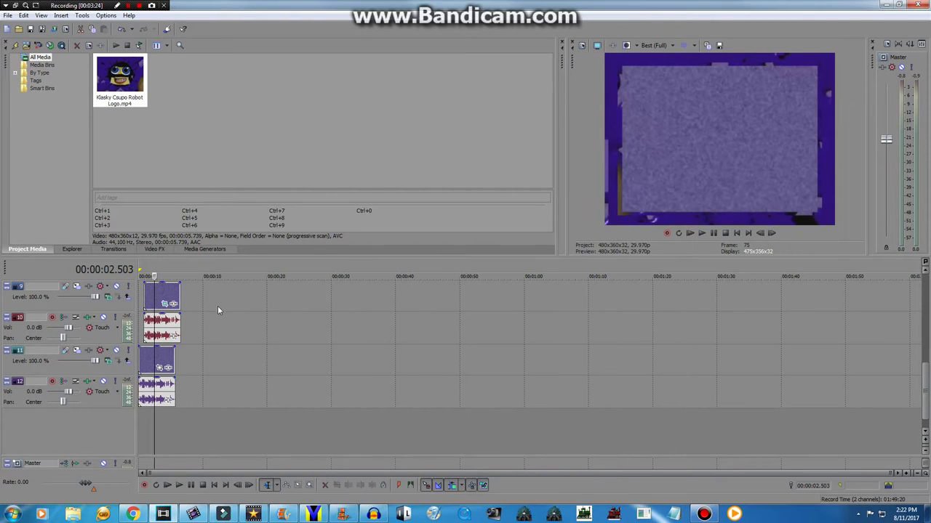
- Shrink the track 7 clip's pan/crop frame around its center to about 528 by 396
drag(921, 382, 925, 339)
click(169, 368)
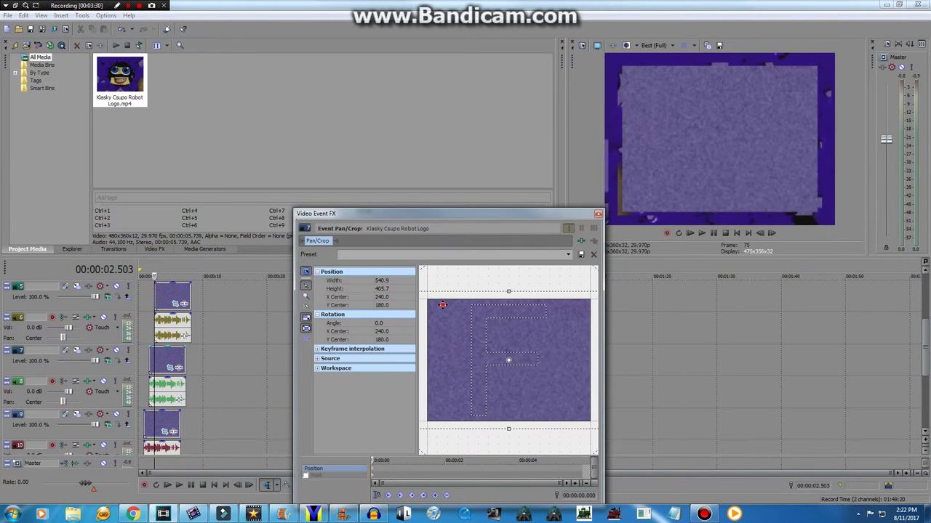
scroll(443, 304, down, 5)
drag(453, 317, 453, 319)
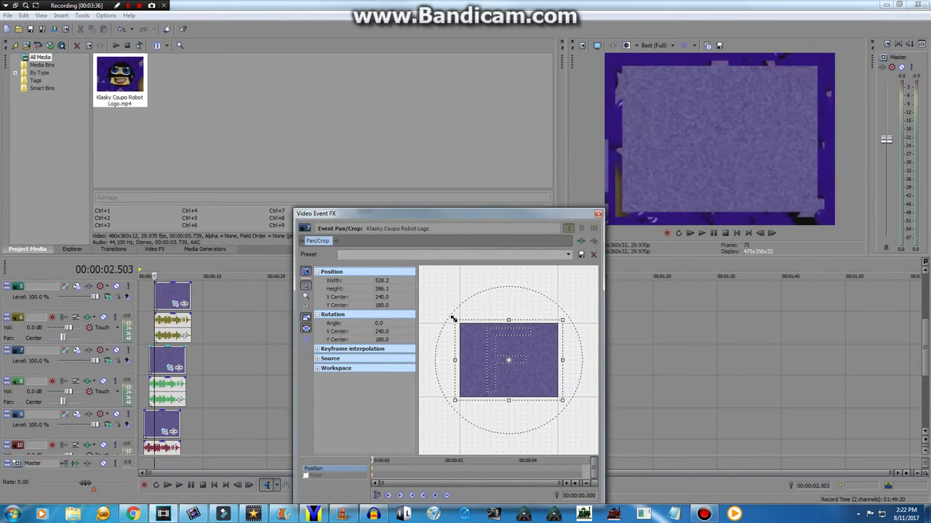
click(597, 213)
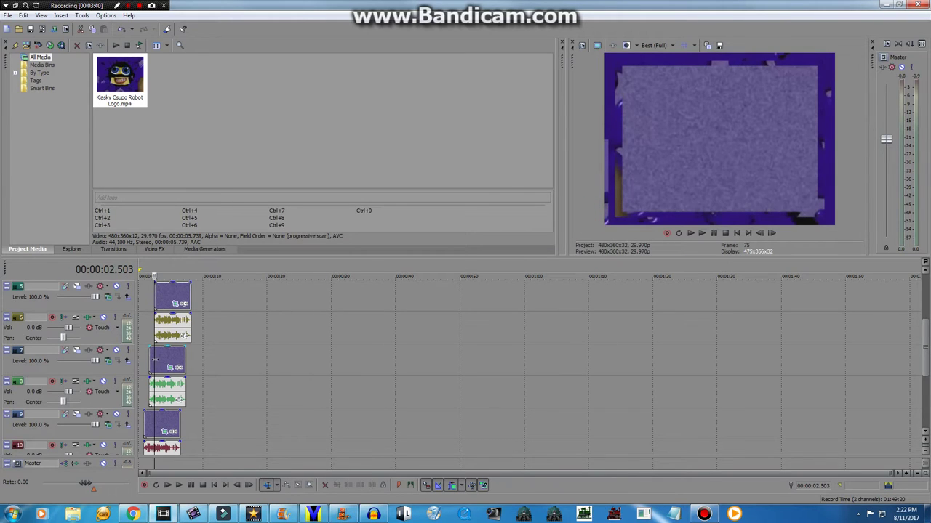
- Play the project from the beginning to check the stacked layers, pausing after about 6 seconds
click(159, 360)
click(165, 359)
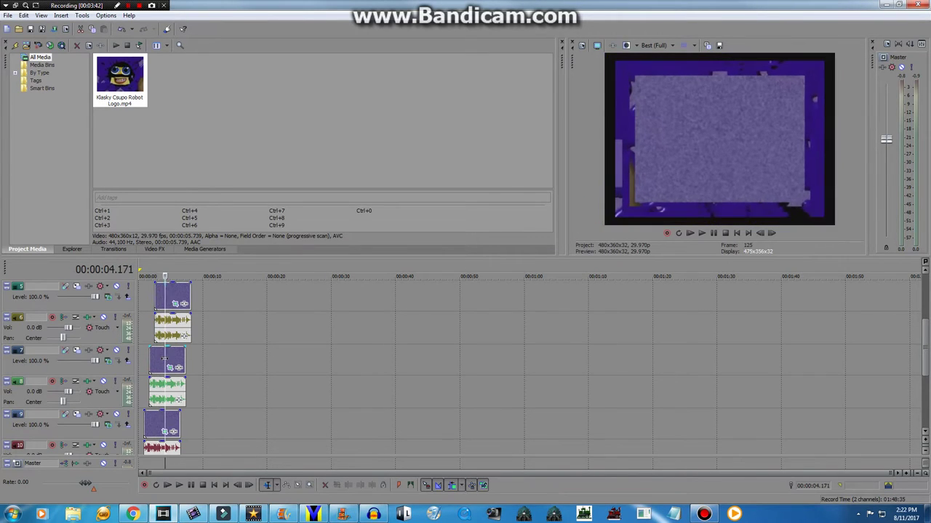
click(140, 359)
click(691, 233)
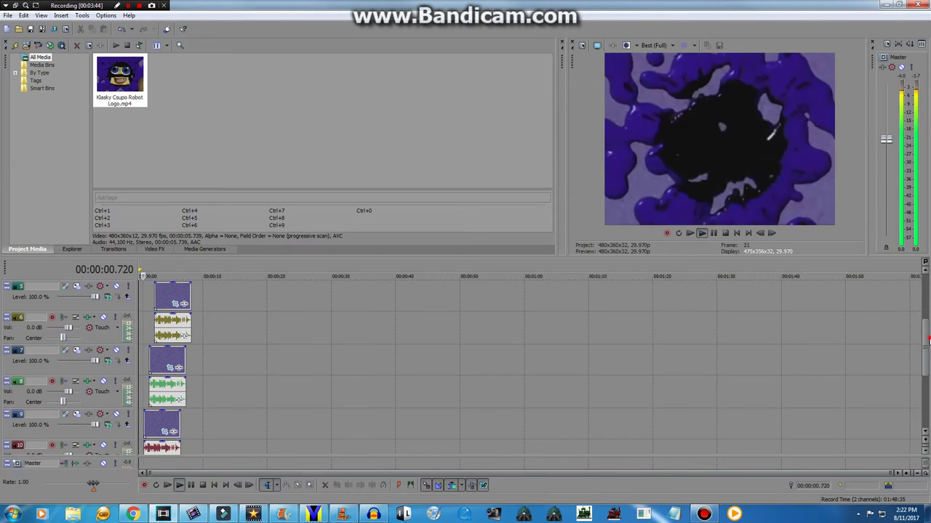
drag(923, 336, 922, 289)
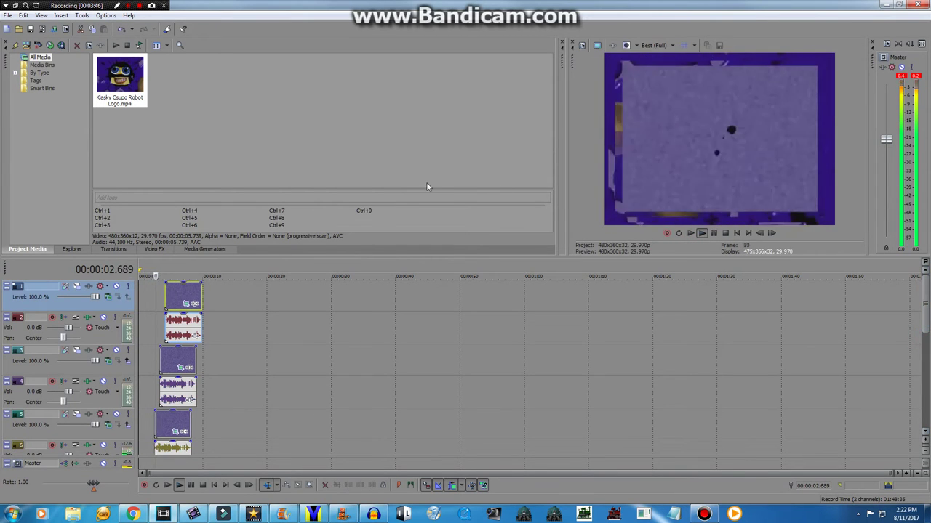
click(714, 233)
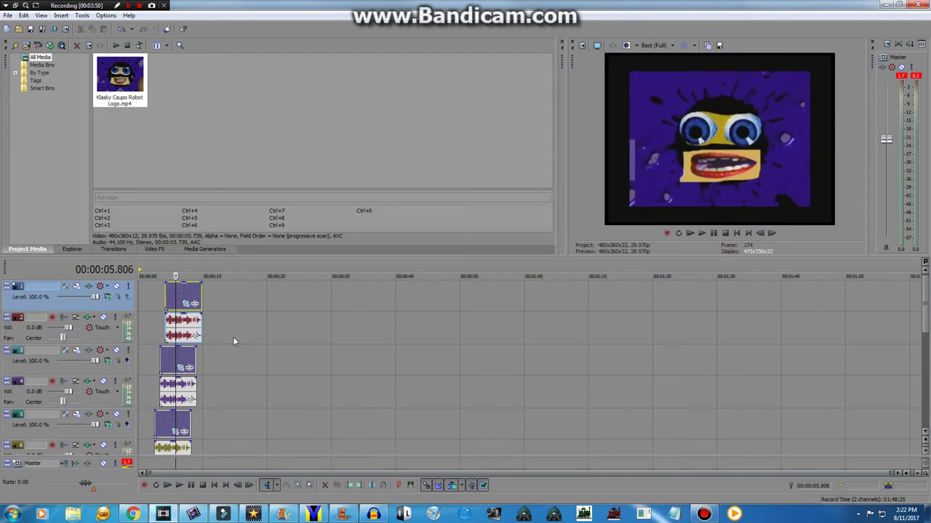
- Place the playhead at frame 30 (1.001 s) and align the starts of the track 9 and 10 clips to it
click(150, 399)
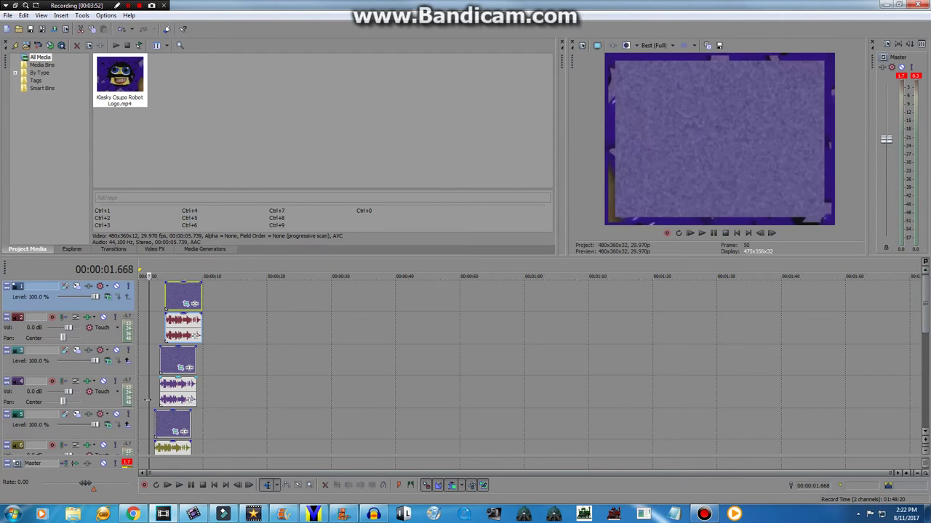
click(144, 399)
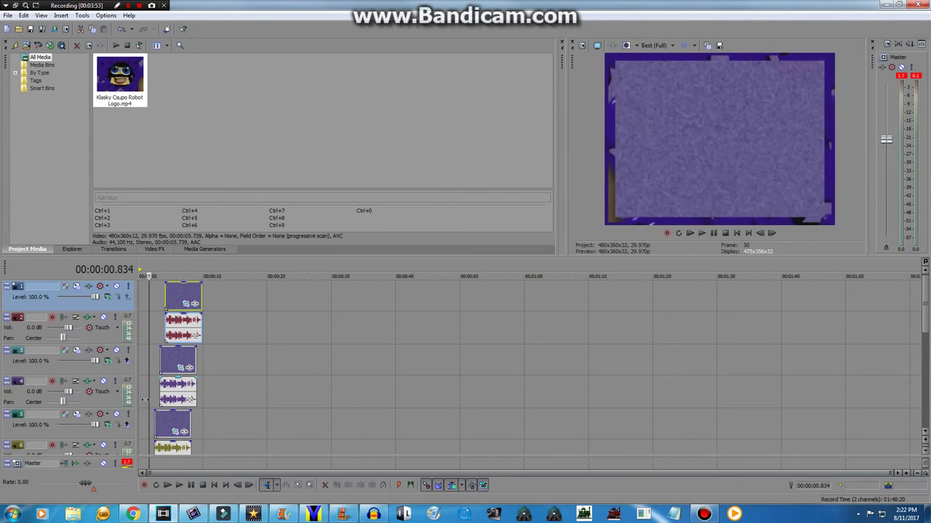
click(771, 234)
click(772, 234)
click(771, 234)
click(772, 234)
click(771, 234)
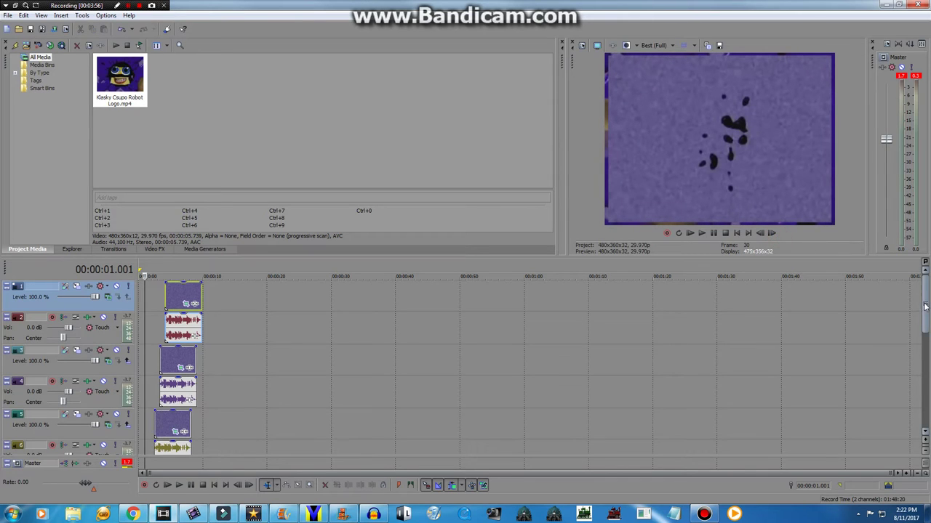
drag(924, 307, 911, 374)
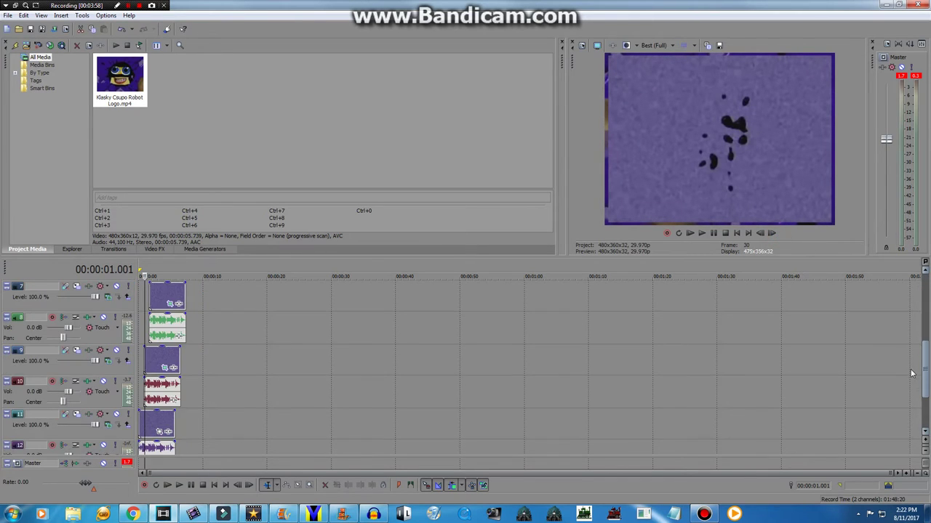
click(154, 362)
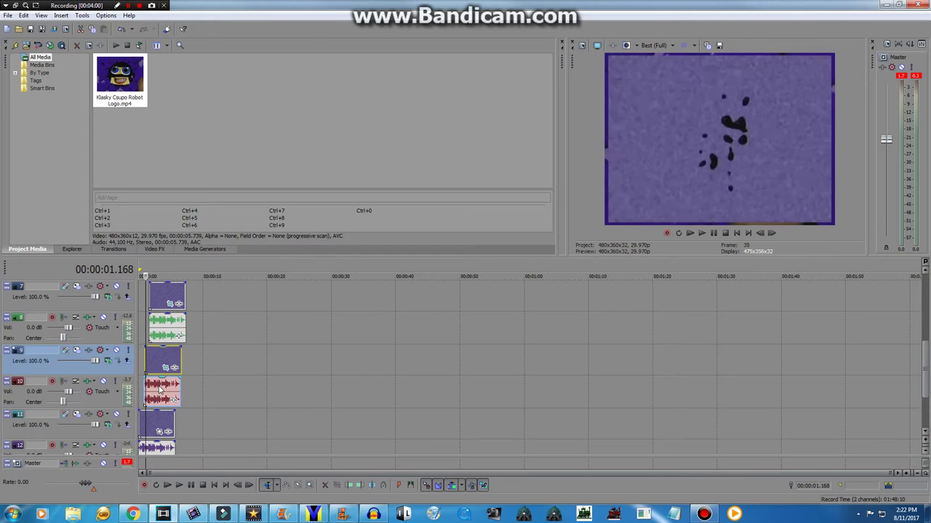
drag(160, 390, 145, 395)
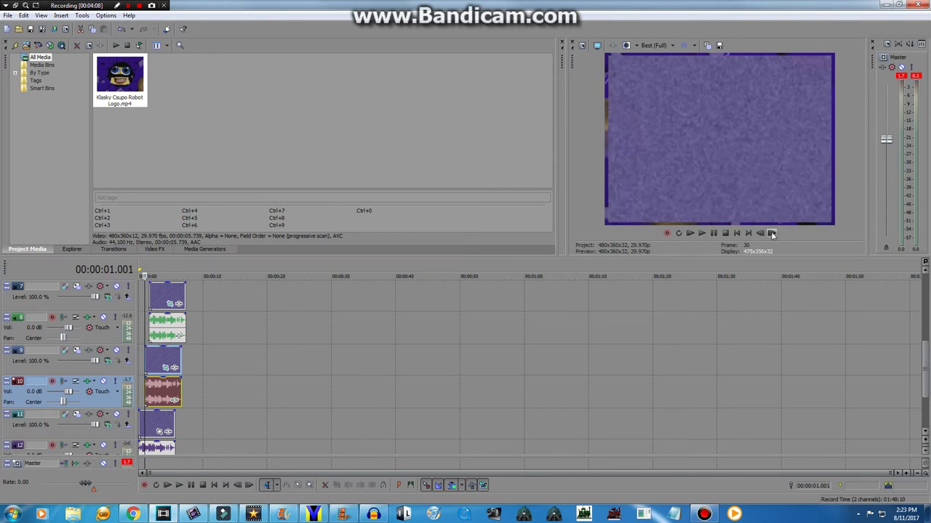
- Move the track 7 and 8 clips so they start at about 2 seconds
click(148, 315)
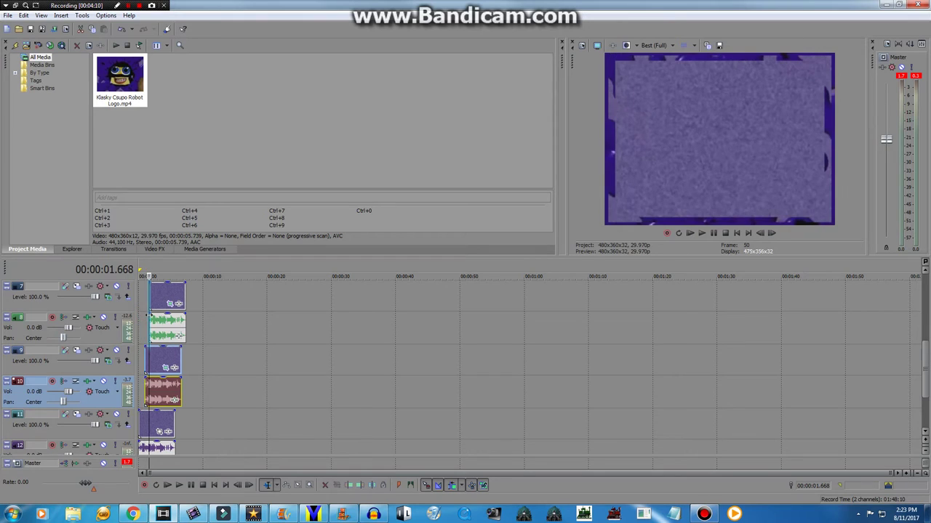
click(771, 234)
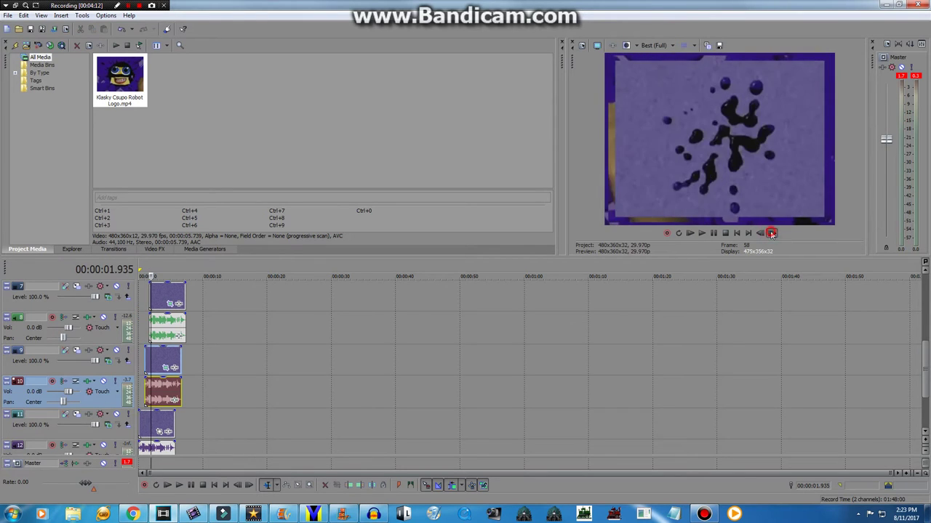
drag(160, 339, 163, 337)
click(173, 294)
drag(172, 297, 175, 296)
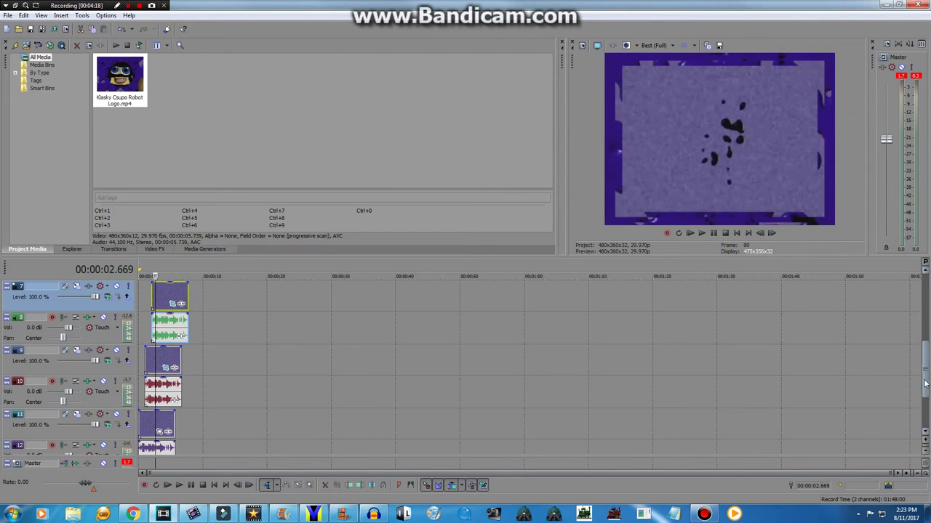
- Place the playhead at frame 90 (3.003 s) and shift the track 5 and 6 clips to start there
drag(924, 382, 927, 348)
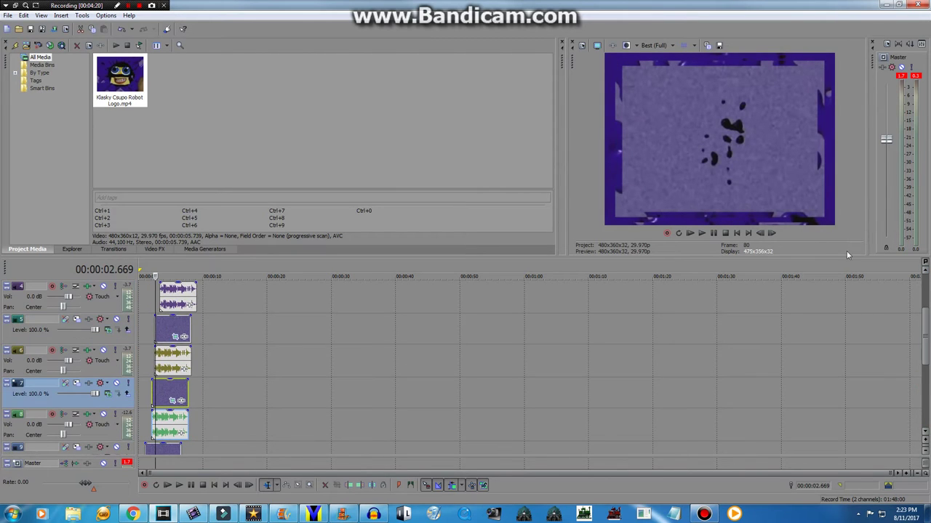
click(773, 234)
click(773, 234)
click(773, 235)
click(773, 234)
click(772, 234)
click(773, 234)
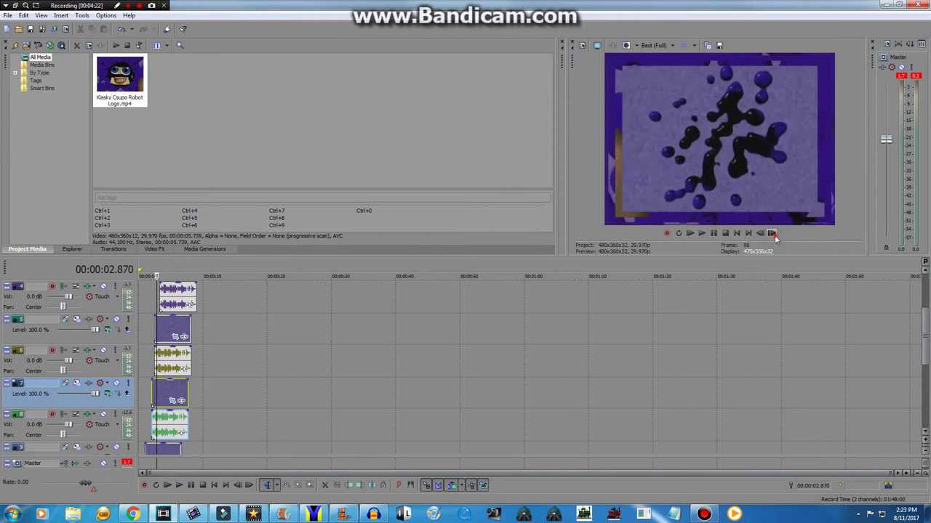
click(773, 234)
click(772, 234)
click(773, 234)
click(773, 234)
click(773, 234)
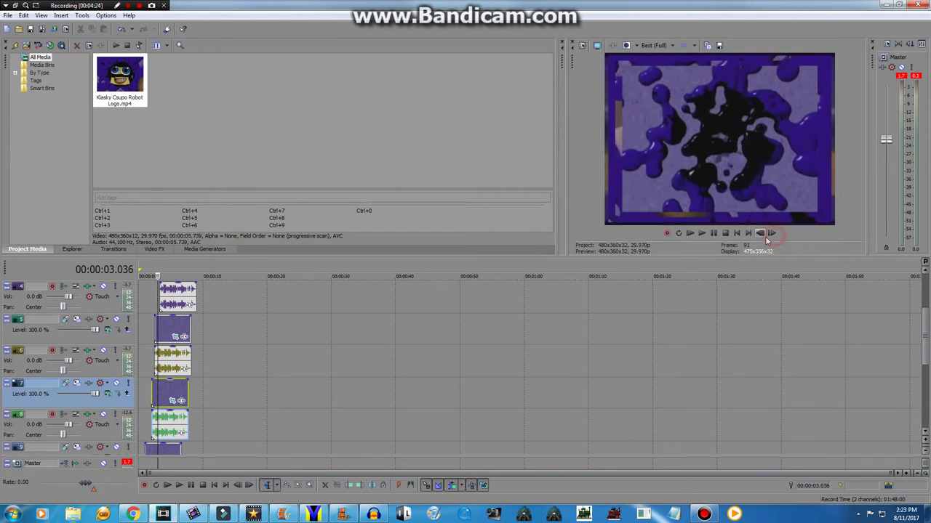
click(763, 235)
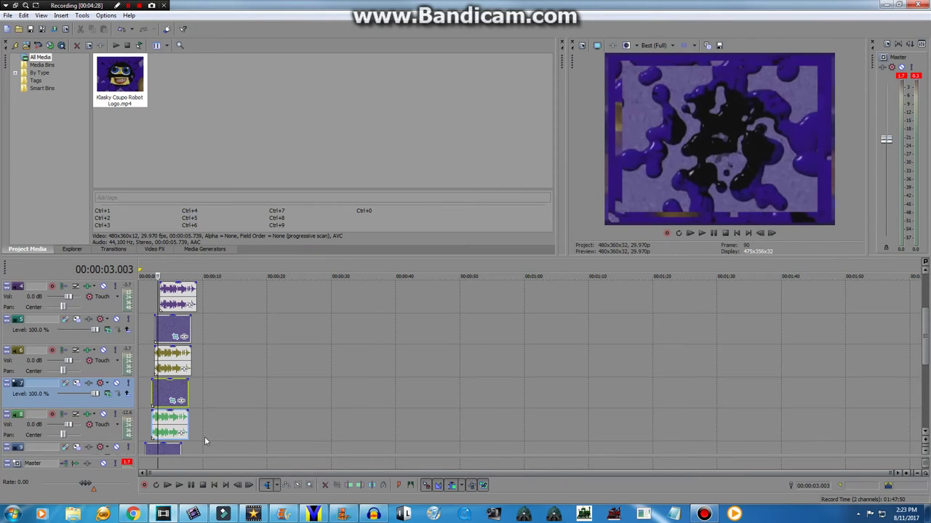
drag(175, 366, 179, 367)
click(174, 327)
drag(173, 325, 177, 326)
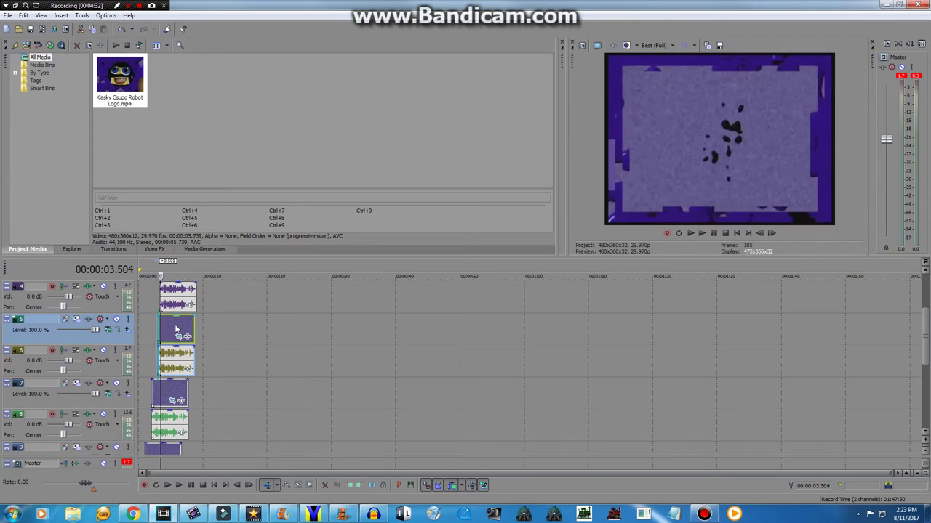
- Place the playhead at frame 120 (4.004 s) and shift the track 3 and 4 clips to start there
click(163, 340)
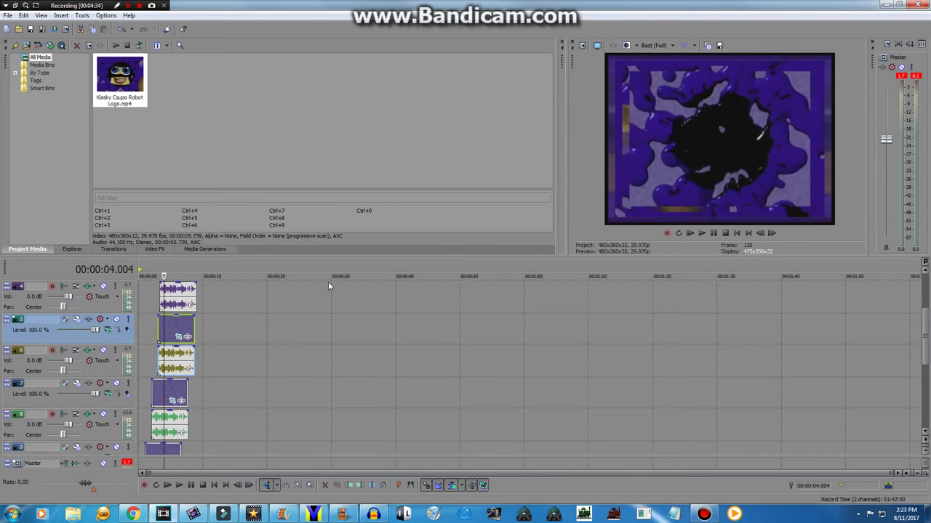
drag(188, 301, 192, 301)
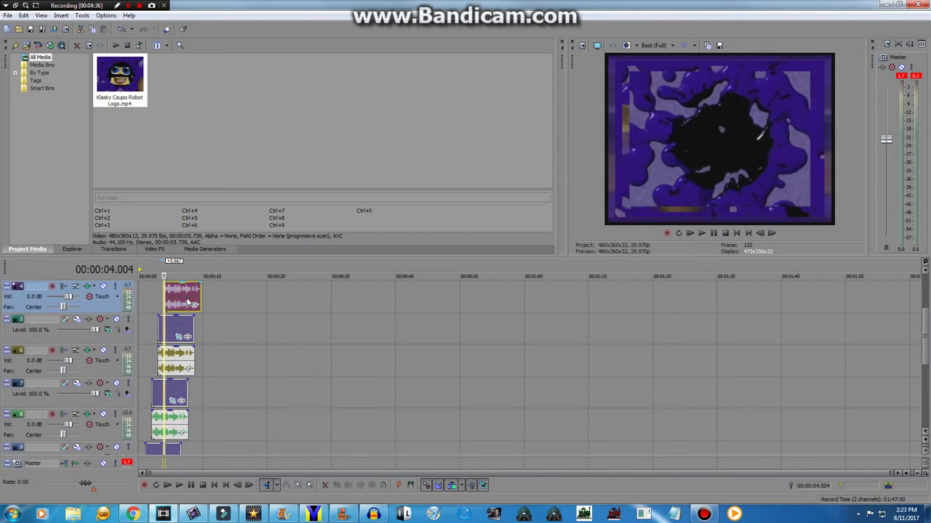
drag(924, 338, 925, 305)
drag(175, 362, 181, 362)
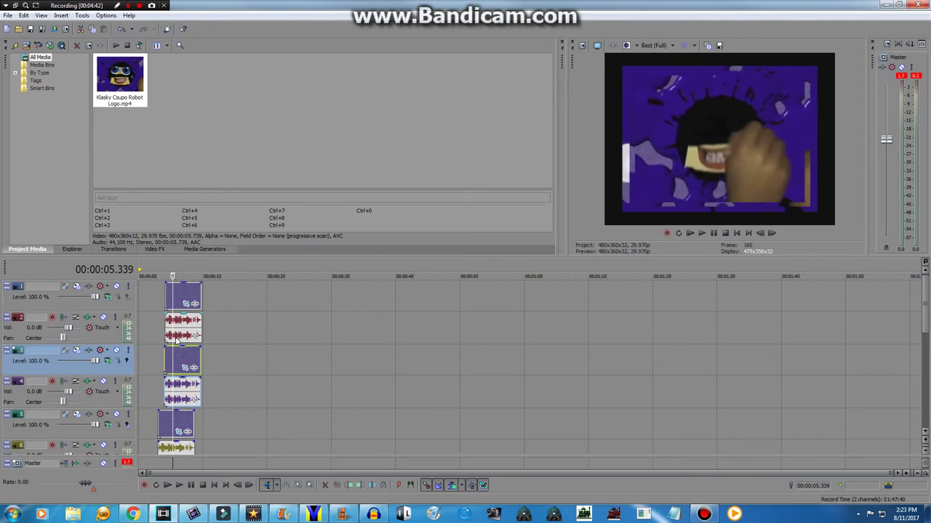
- Place the playhead at frame 150 (5.005 s) and shift the track 1 and 2 clips to start there
click(760, 234)
click(762, 236)
click(763, 237)
click(763, 236)
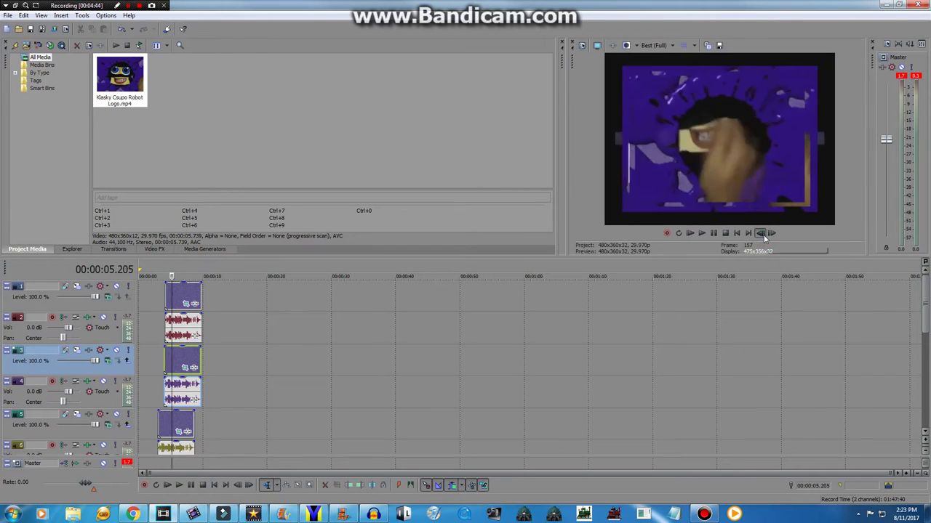
click(763, 236)
click(762, 236)
click(763, 236)
click(763, 236)
double_click(763, 236)
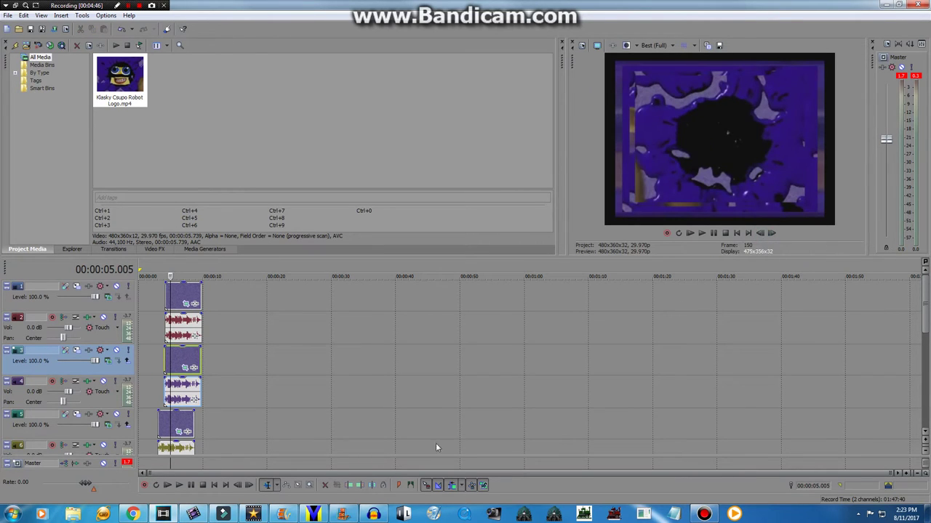
drag(179, 332, 187, 333)
drag(182, 297, 186, 297)
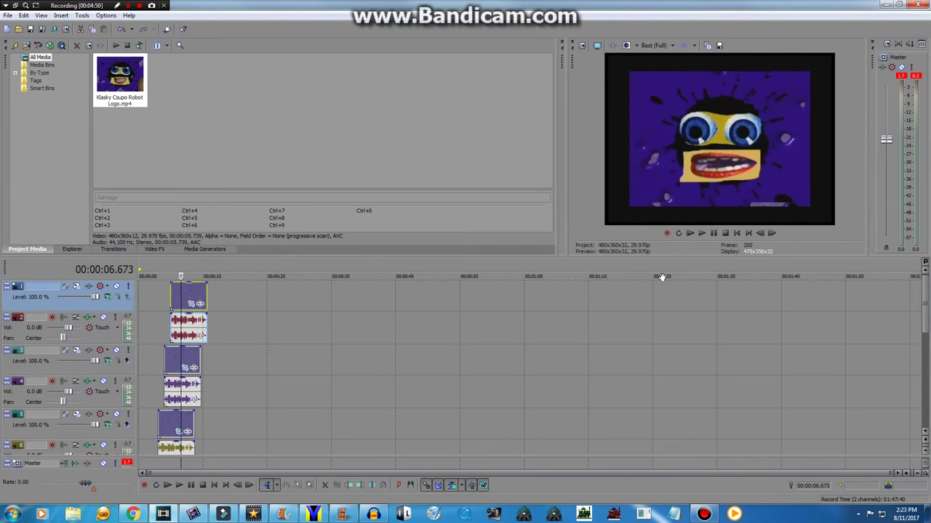
- Play the whole project from the beginning, then open the Render As settings
click(690, 234)
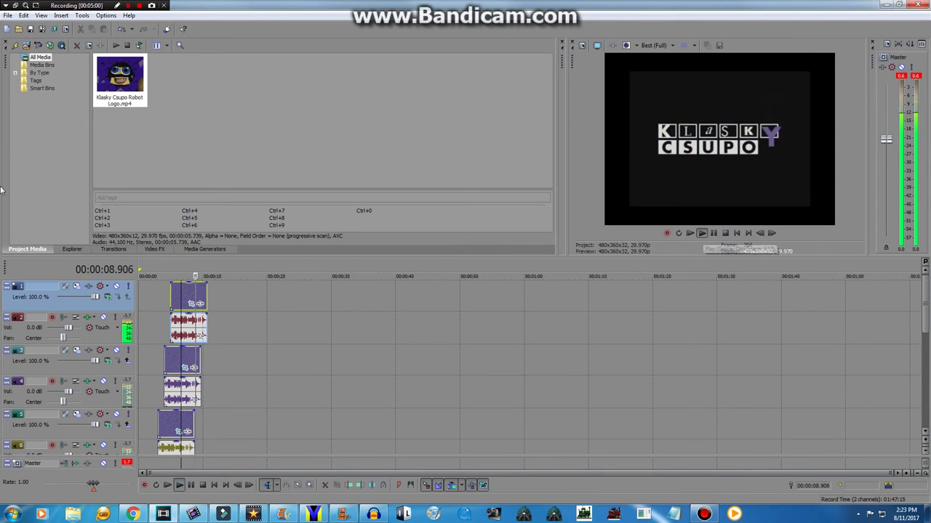
click(7, 15)
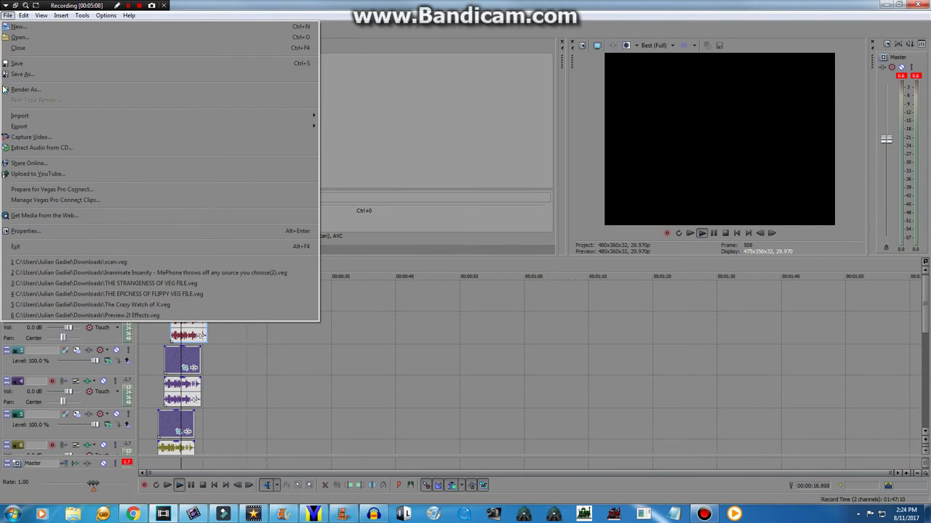
click(29, 89)
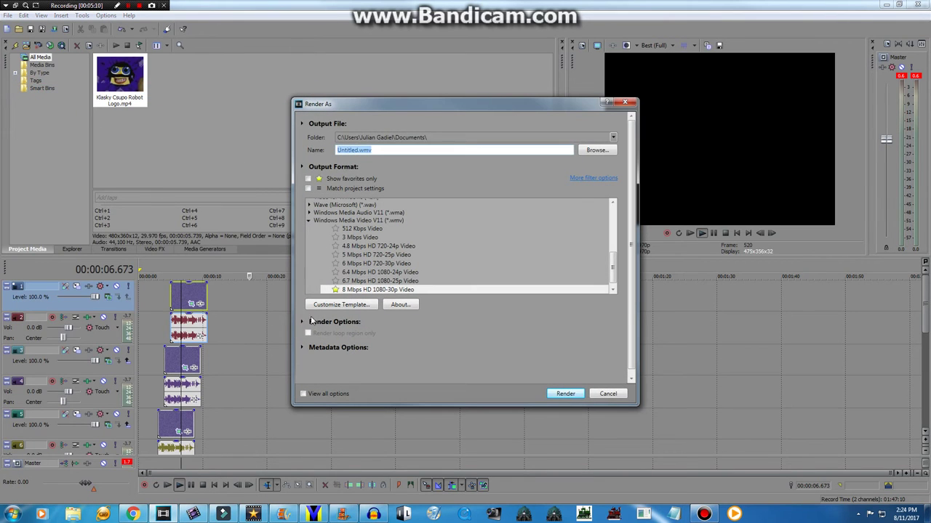
- Switch to Chrome and show the YouTube video "Pato Gets Chased And Makes A New Friend But When He Runs Away"
click(192, 514)
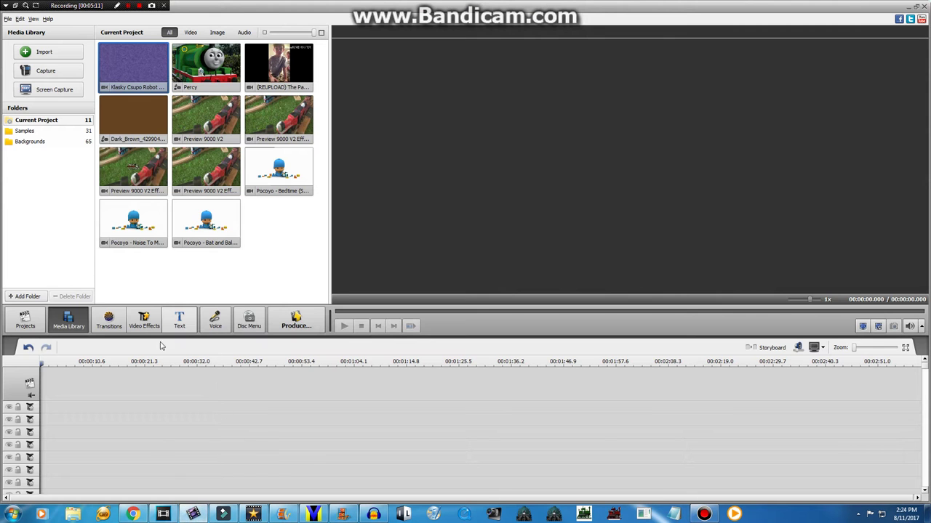
click(133, 514)
click(466, 6)
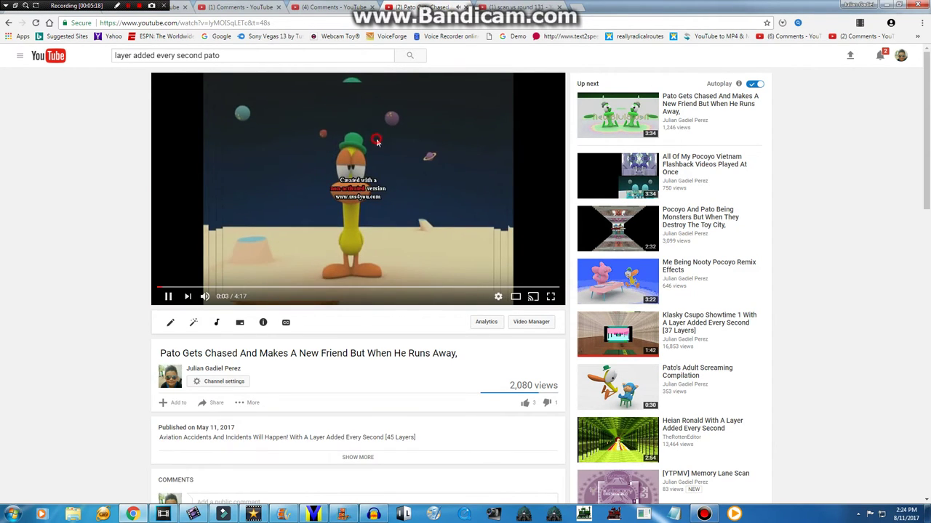
- Switch to AVS Video Editor and place the Klasky Csupo Robot Logo clip at the start of the main video line
click(192, 514)
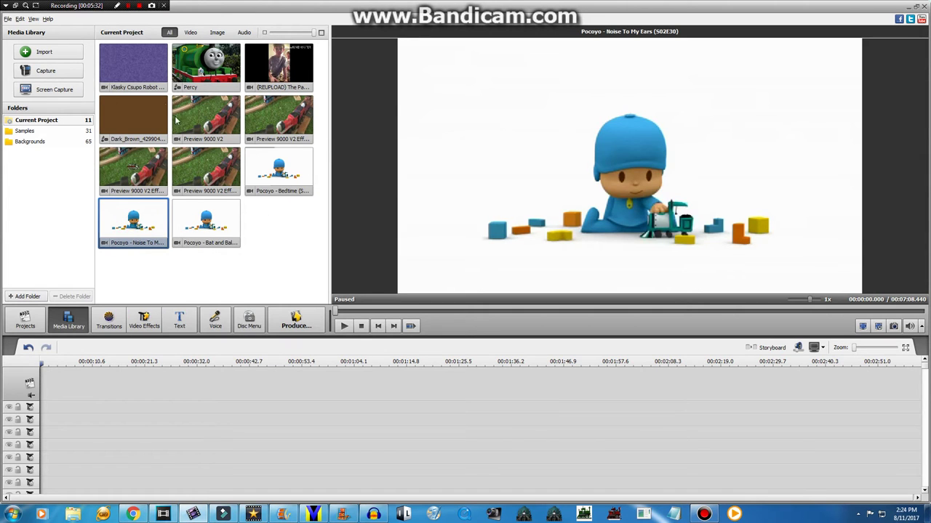
drag(149, 72, 80, 382)
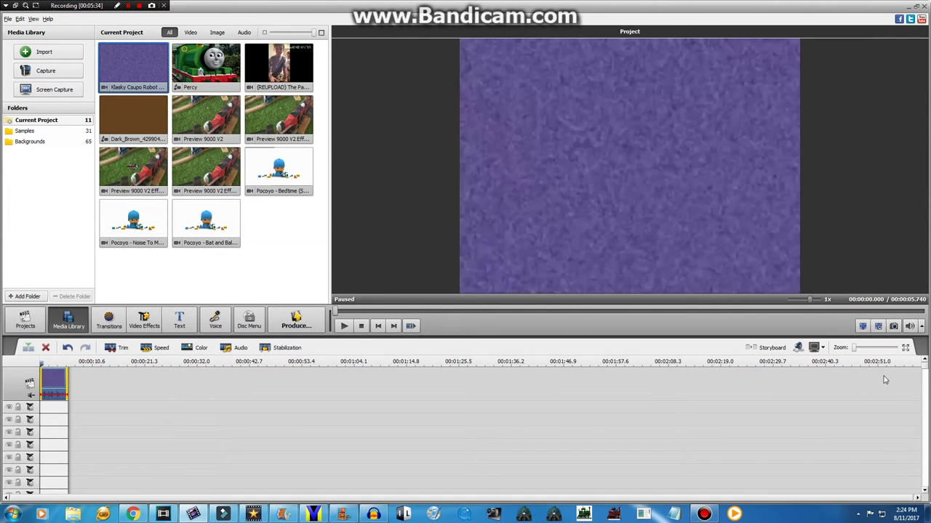
- Add several extra video overlay lines to the timeline below the main video line
drag(924, 369, 906, 449)
right_click(89, 440)
click(105, 472)
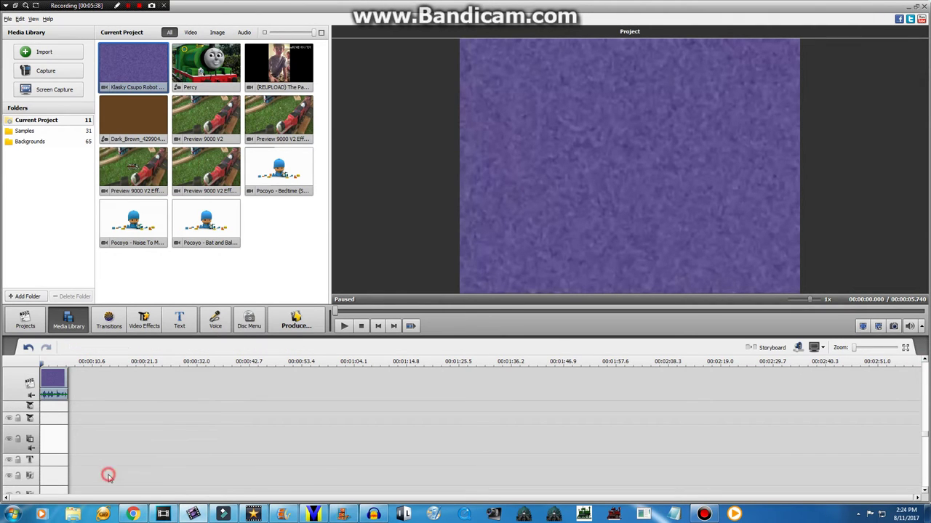
key(alt+Tab)
click(628, 104)
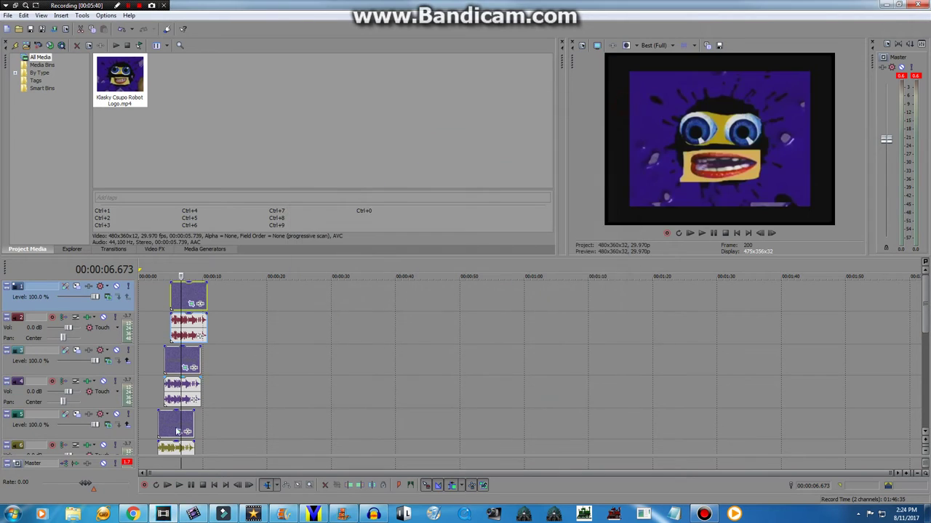
key(alt+Tab)
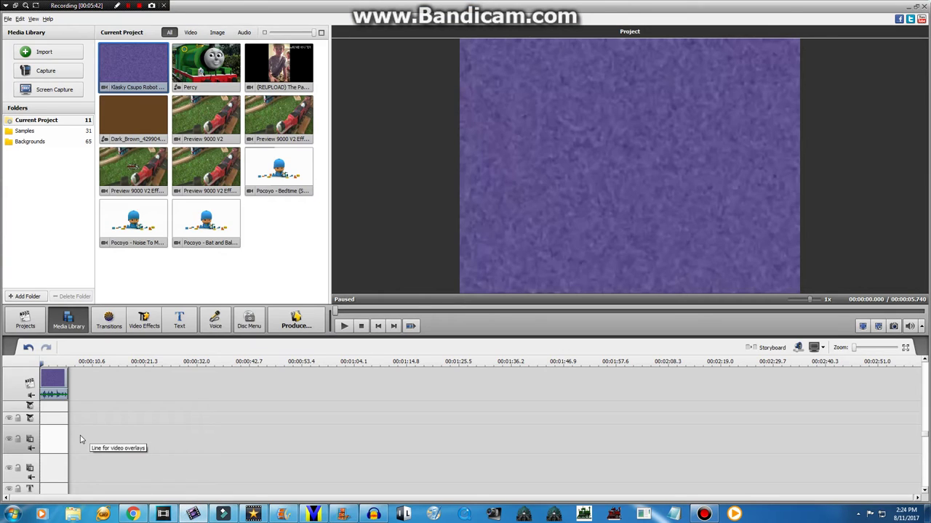
right_click(60, 486)
right_click(53, 475)
click(63, 457)
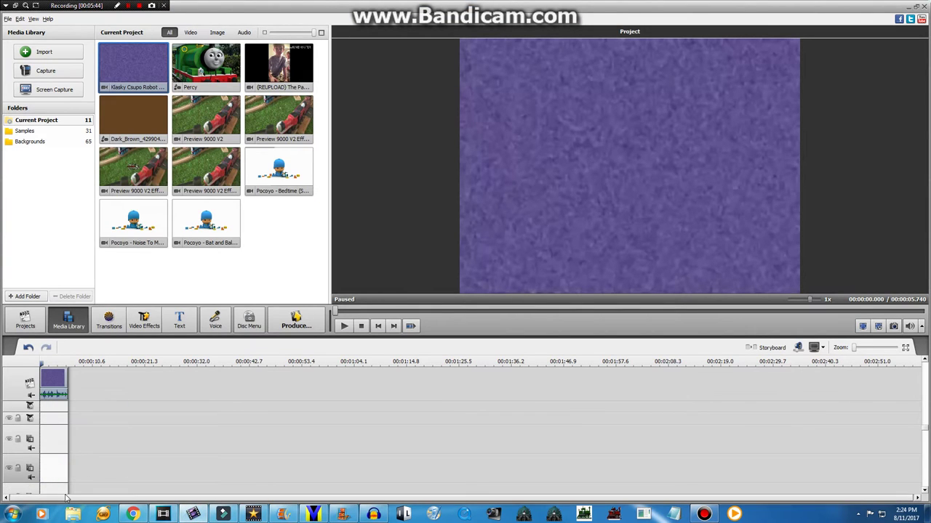
right_click(60, 465)
click(76, 474)
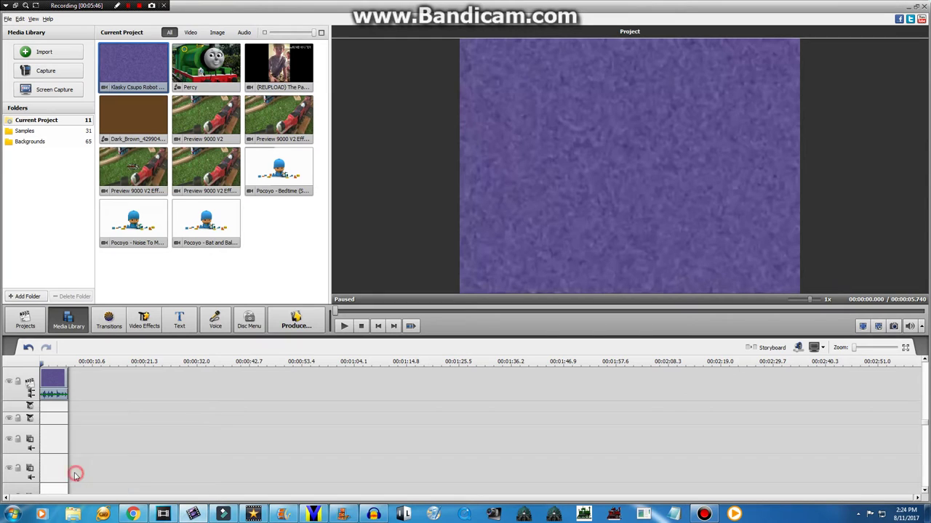
right_click(66, 466)
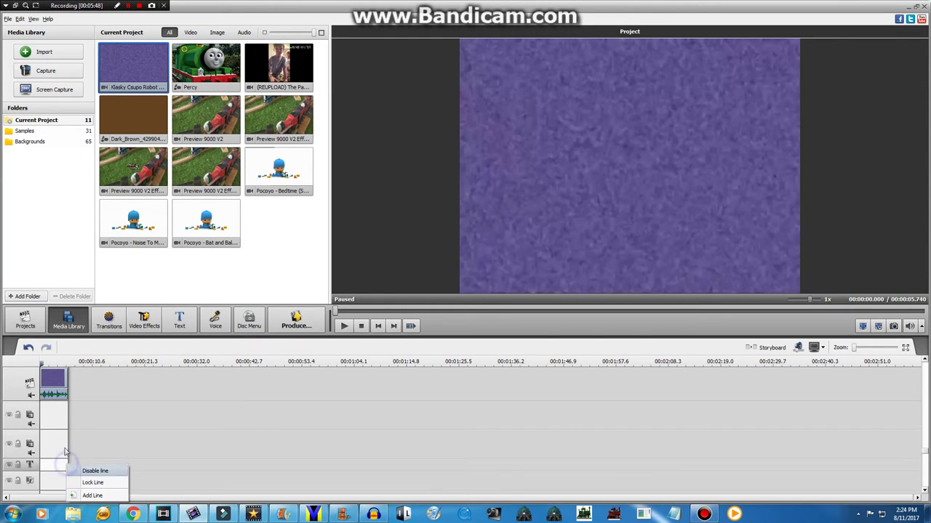
right_click(64, 446)
click(85, 433)
right_click(84, 449)
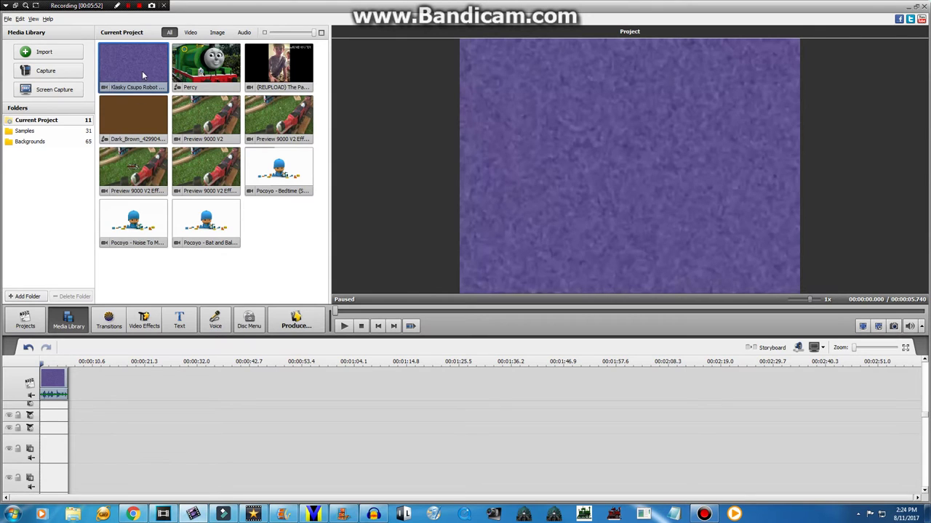
- Place a second Klasky Csupo Robot Logo copy on the first video overlay line, starting at 1.000 s
drag(143, 75, 124, 250)
drag(859, 351, 902, 350)
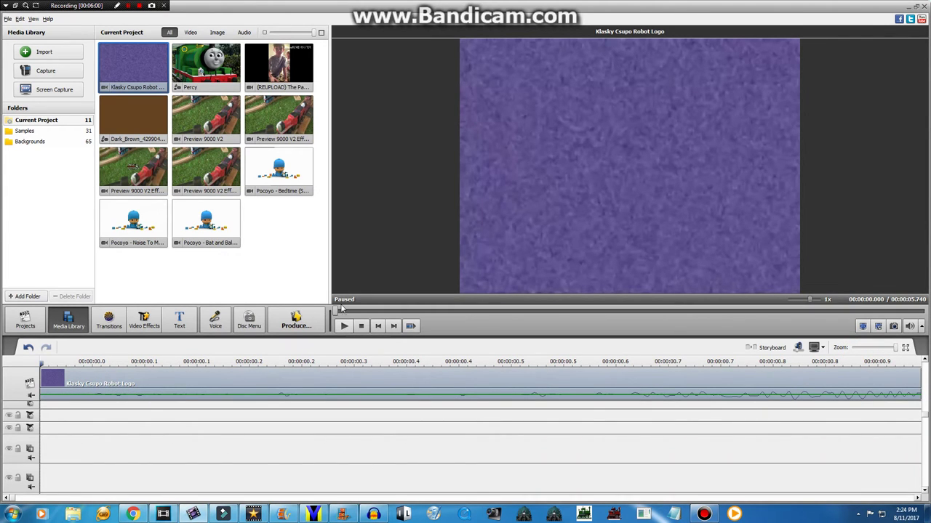
drag(336, 309, 442, 330)
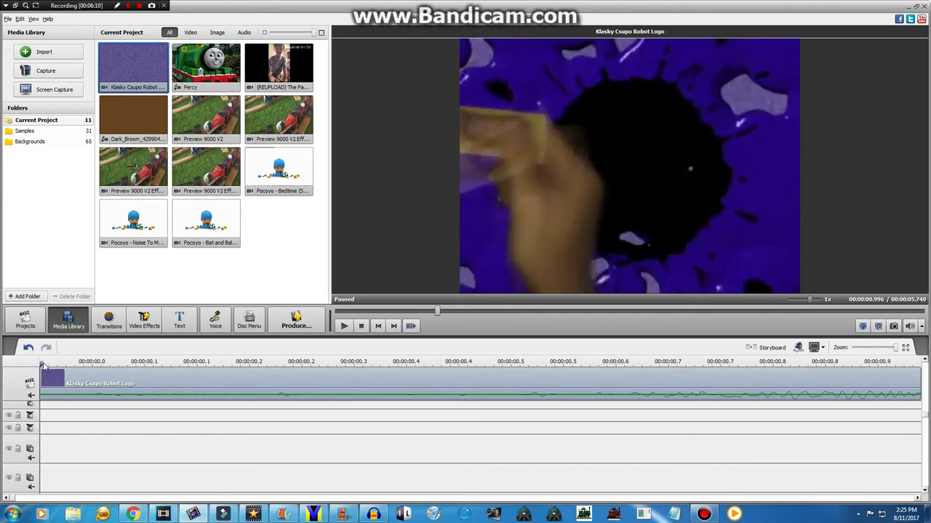
drag(258, 332, 209, 355)
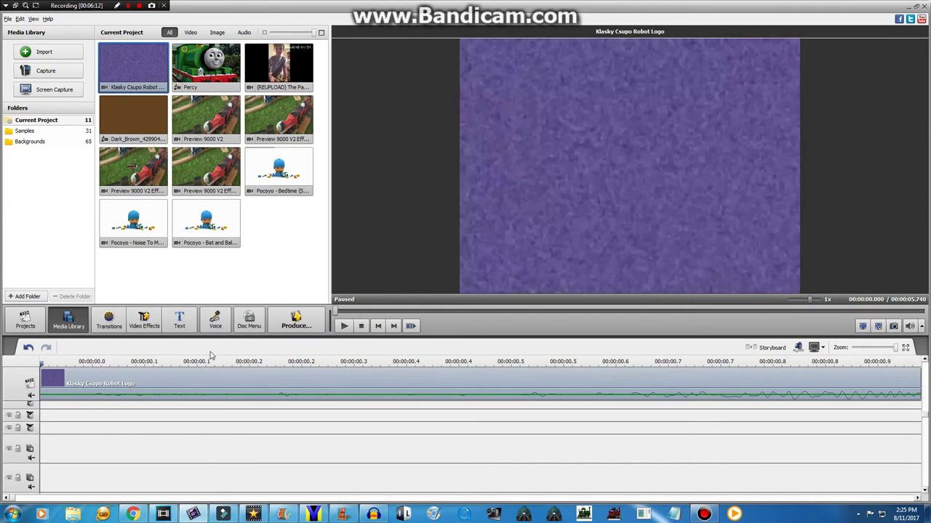
click(151, 387)
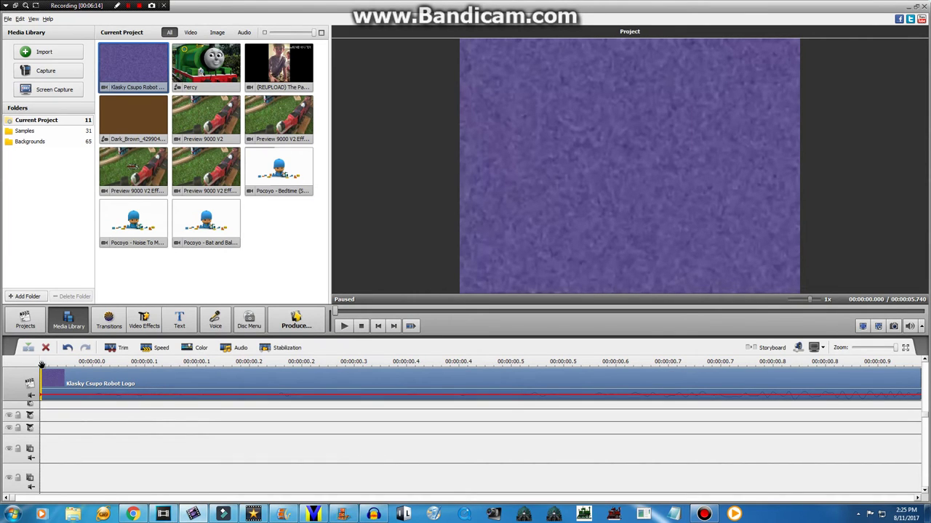
drag(42, 366, 641, 405)
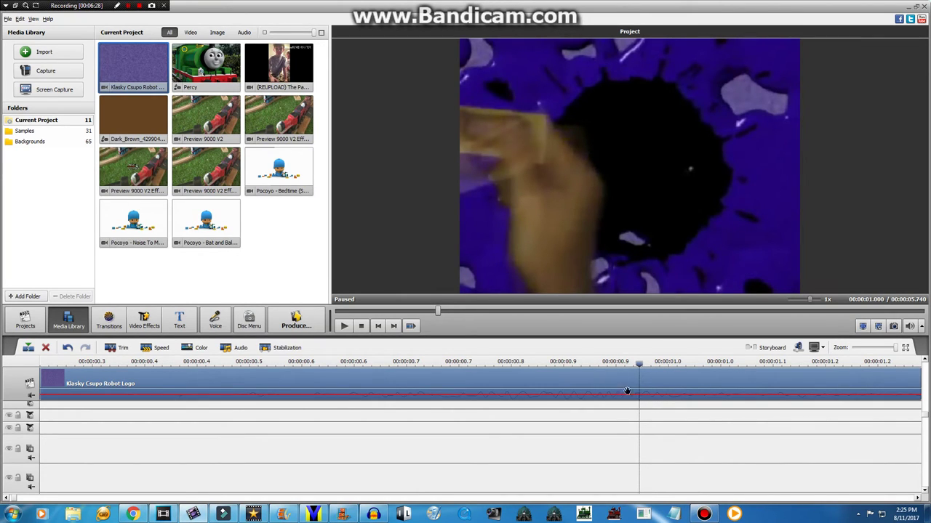
drag(160, 88, 640, 463)
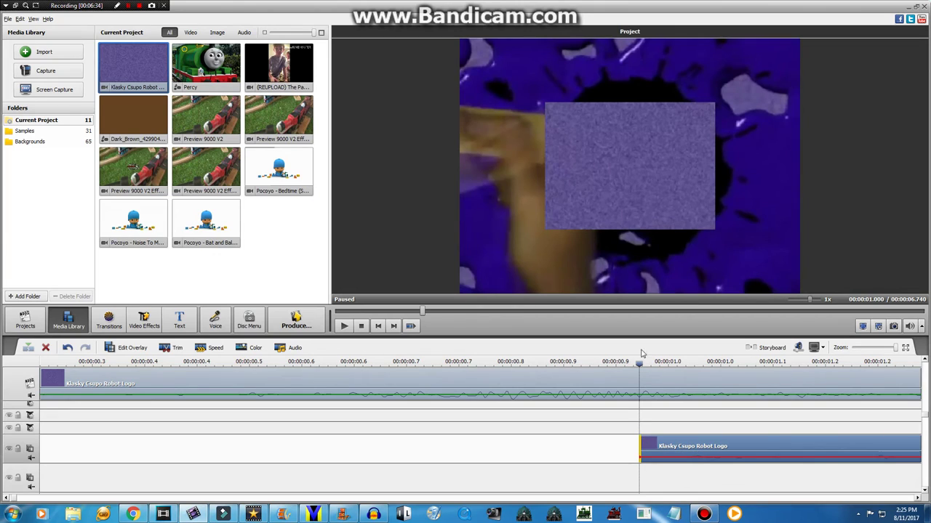
- Enlarge the first overlay copy so it almost fills the frame, leaving a thin border around it
right_click(662, 441)
click(690, 301)
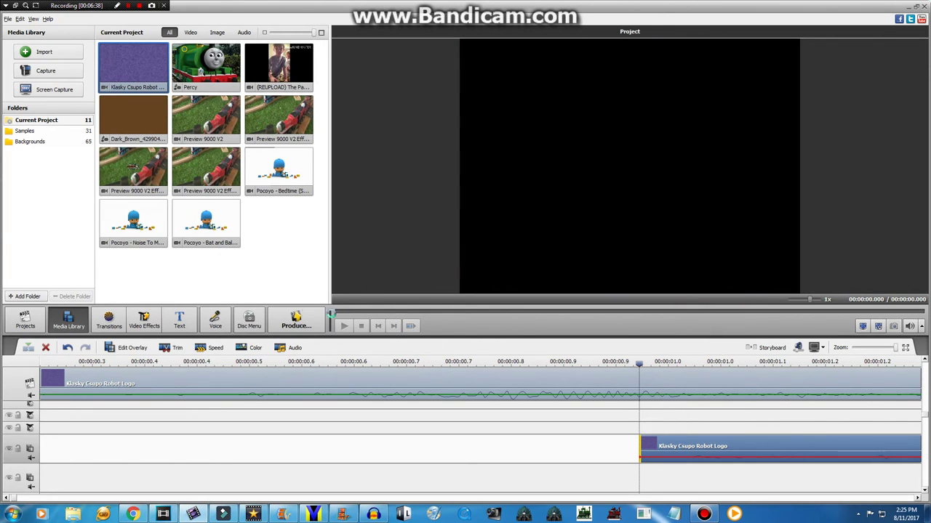
key(alt+Tab)
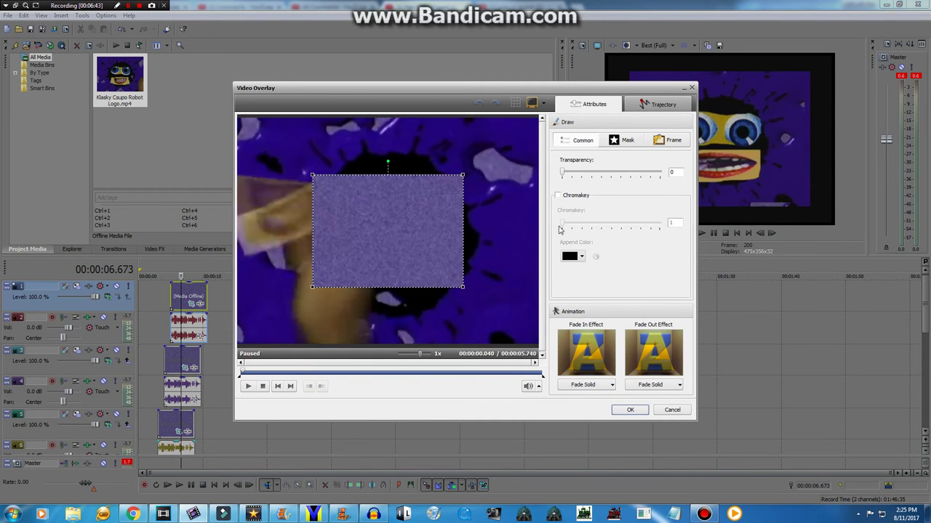
drag(315, 290, 223, 301)
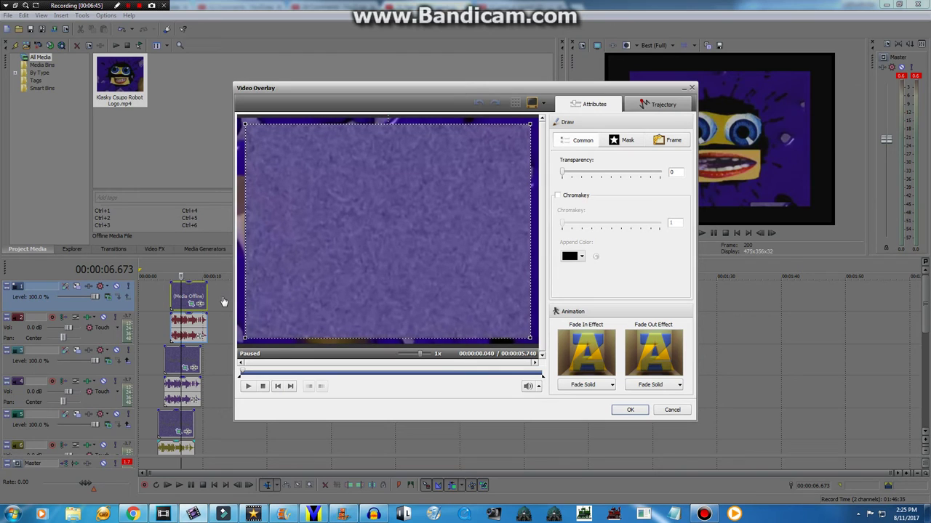
click(629, 411)
click(190, 514)
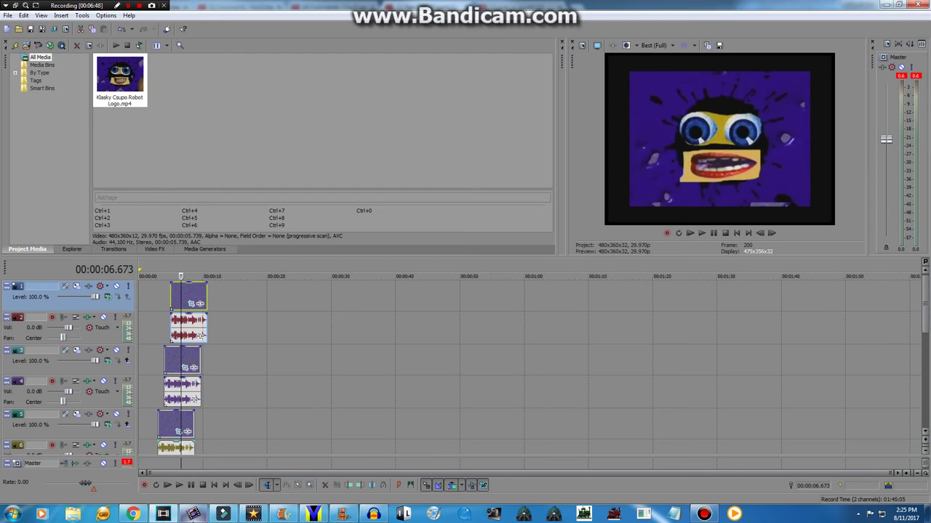
click(193, 515)
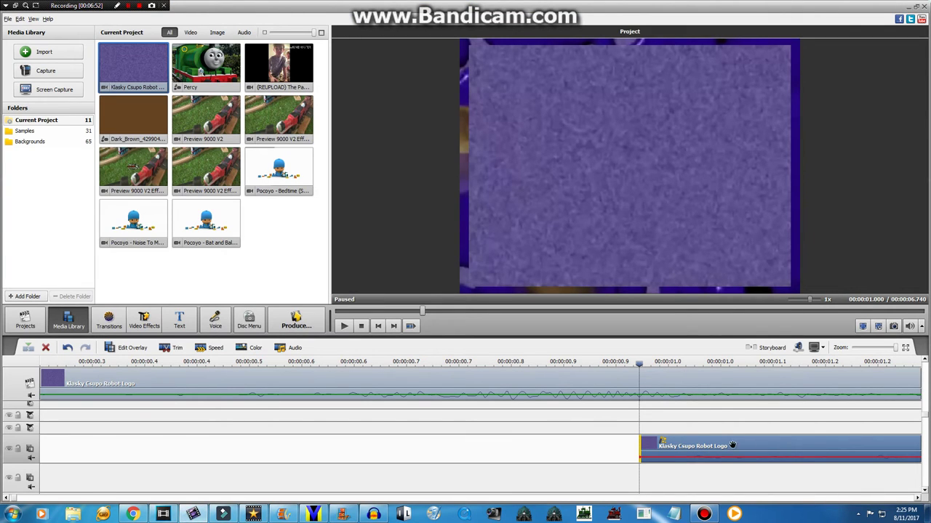
- Add a copy on the second overlay line starting at 2.000 s and enlarge it to slightly smaller than the first overlay
mouse_move(639, 363)
mouse_down()
mouse_move(860, 369)
mouse_move(928, 378)
mouse_move(928, 392)
mouse_move(355, 436)
mouse_move(39, 407)
mouse_move(114, 373)
mouse_move(236, 379)
mouse_move(44, 396)
mouse_move(45, 406)
mouse_move(127, 404)
mouse_move(218, 420)
mouse_move(665, 434)
mouse_move(551, 442)
mouse_move(568, 443)
mouse_up()
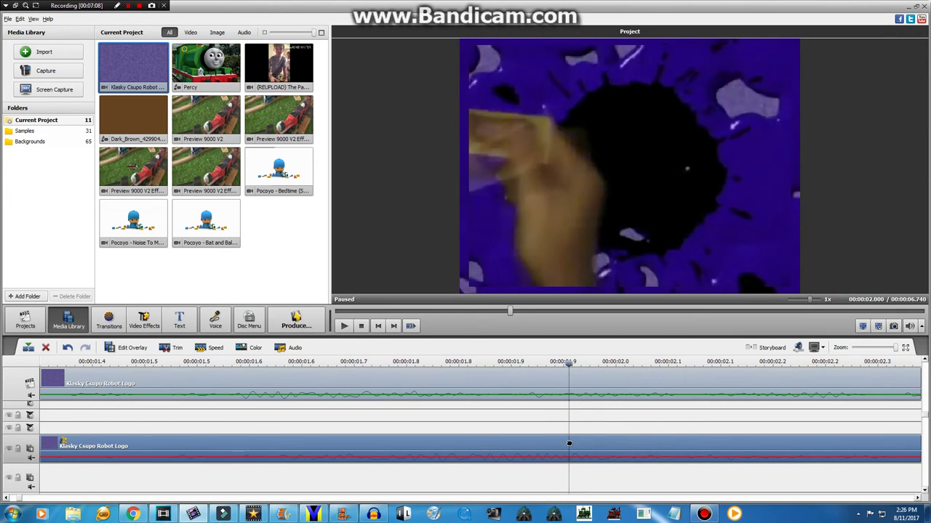
drag(135, 88, 571, 487)
right_click(580, 478)
click(610, 344)
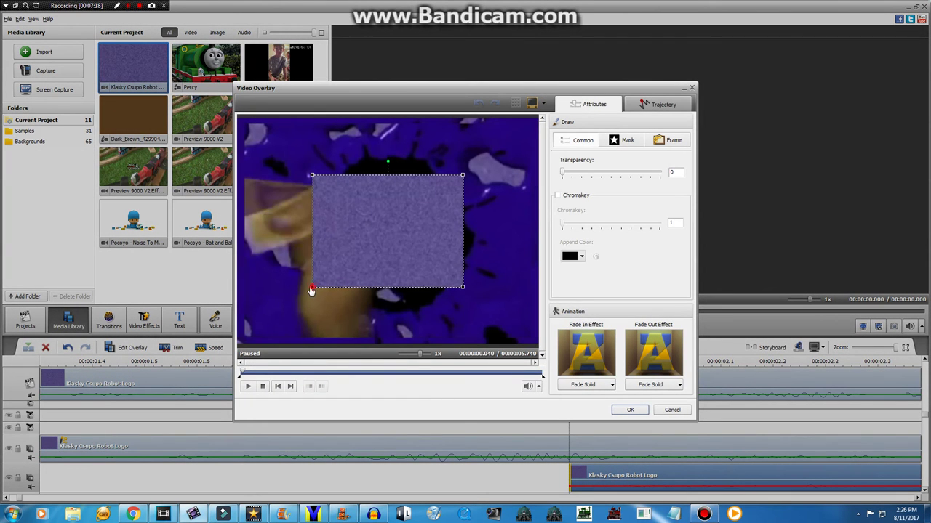
drag(312, 289, 251, 333)
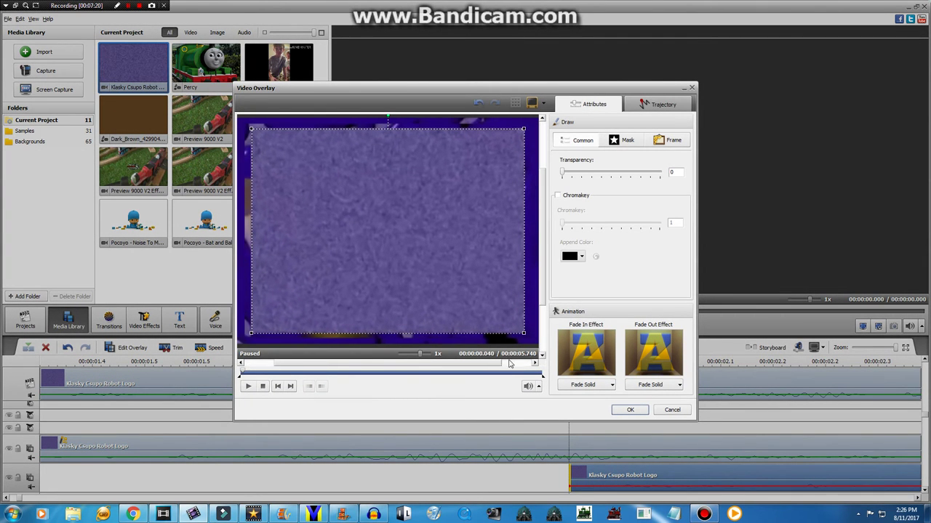
click(616, 410)
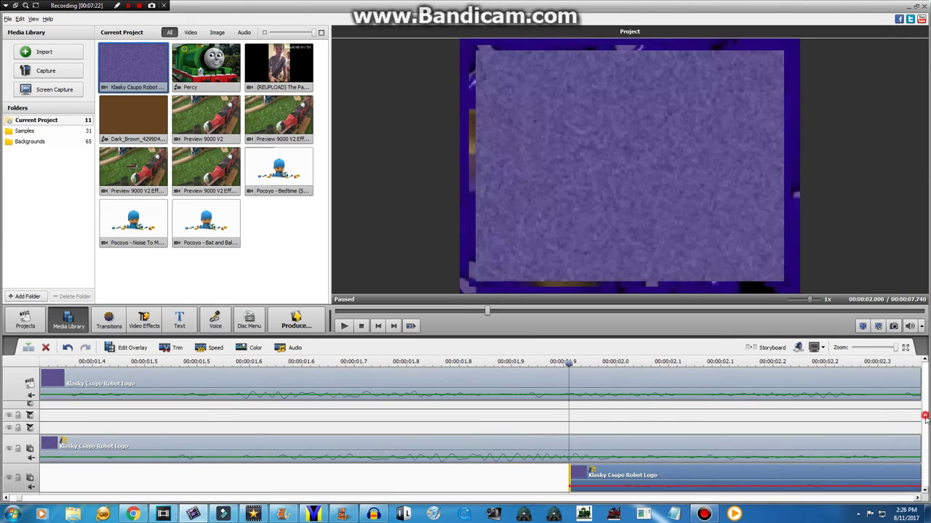
- Place another Klasky Csupo Robot Logo copy on the third overlay line, starting at 3.000 s
drag(925, 418, 925, 443)
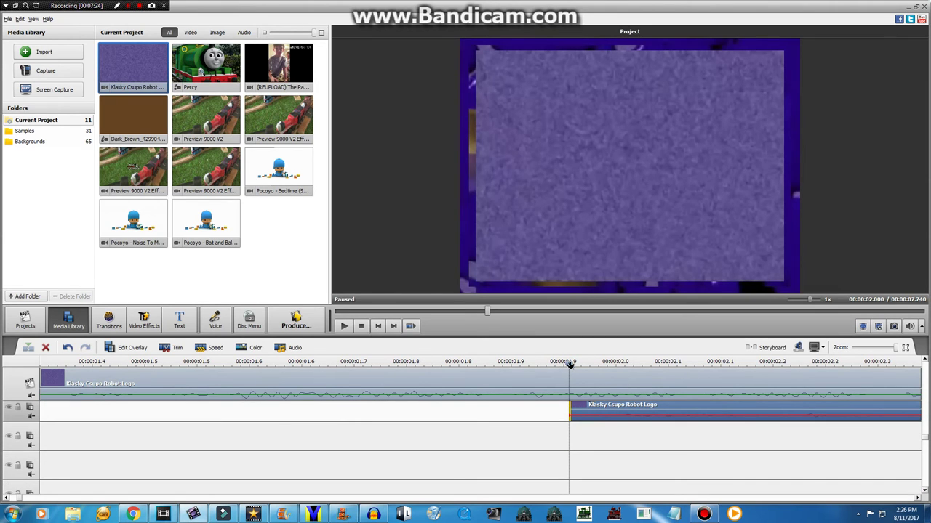
mouse_move(570, 365)
mouse_down()
mouse_move(868, 370)
mouse_move(900, 387)
mouse_move(281, 365)
mouse_move(326, 362)
mouse_up()
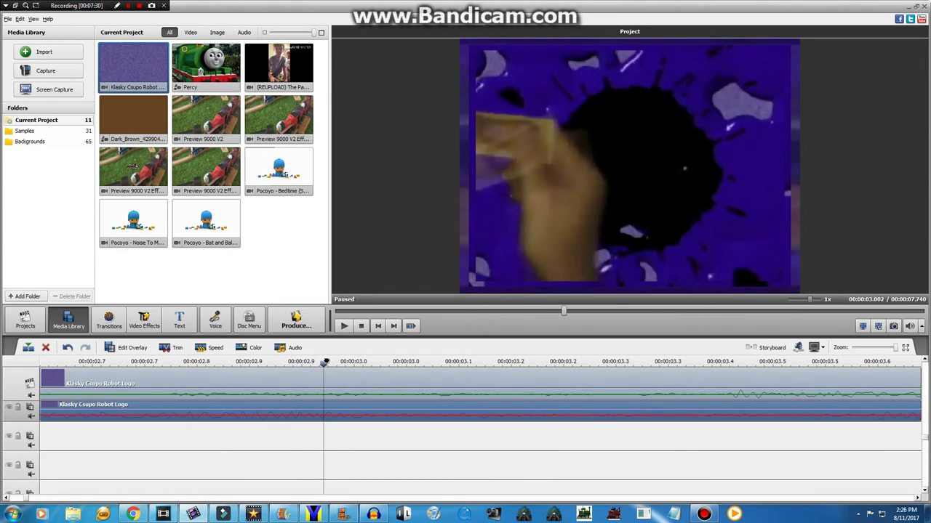
drag(137, 73, 336, 445)
right_click(338, 443)
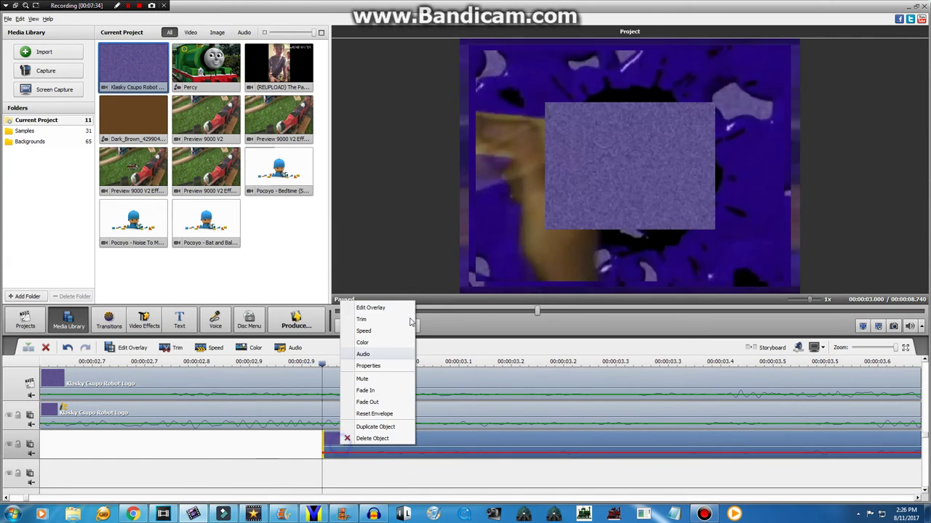
click(380, 305)
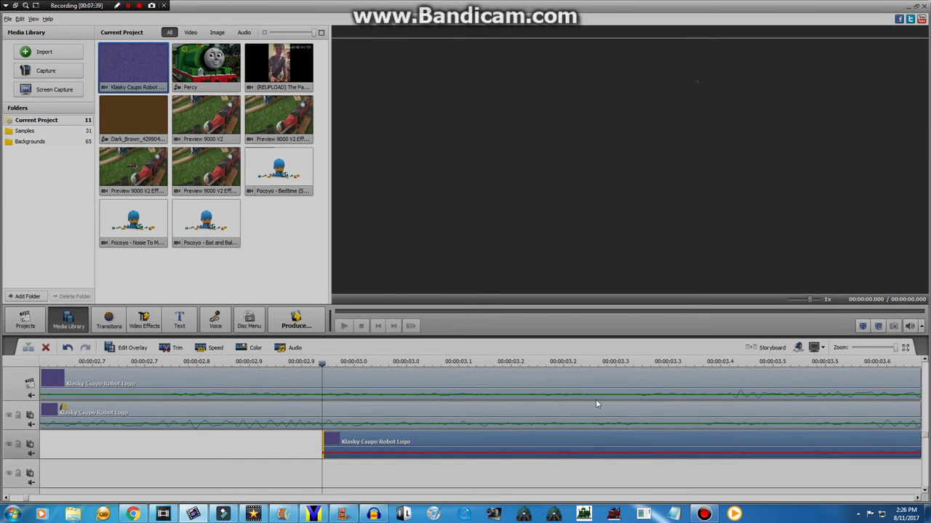
click(658, 384)
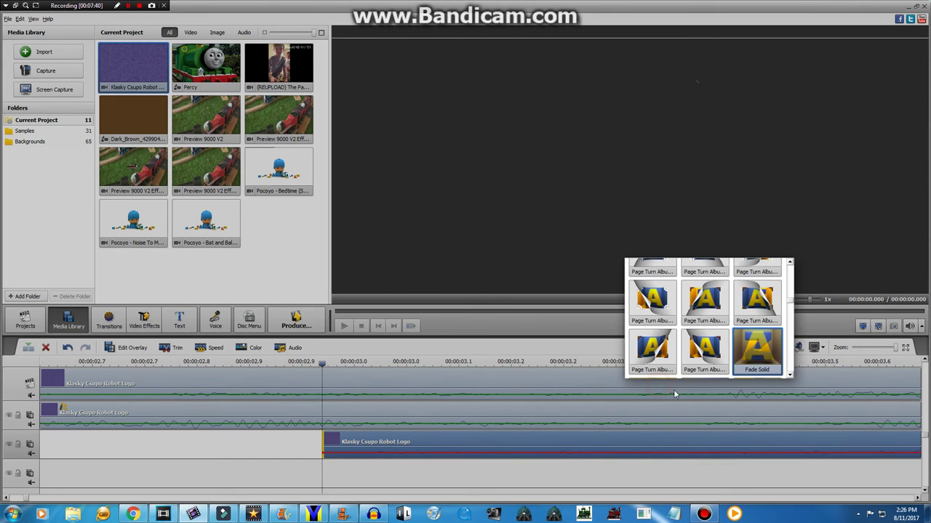
click(684, 390)
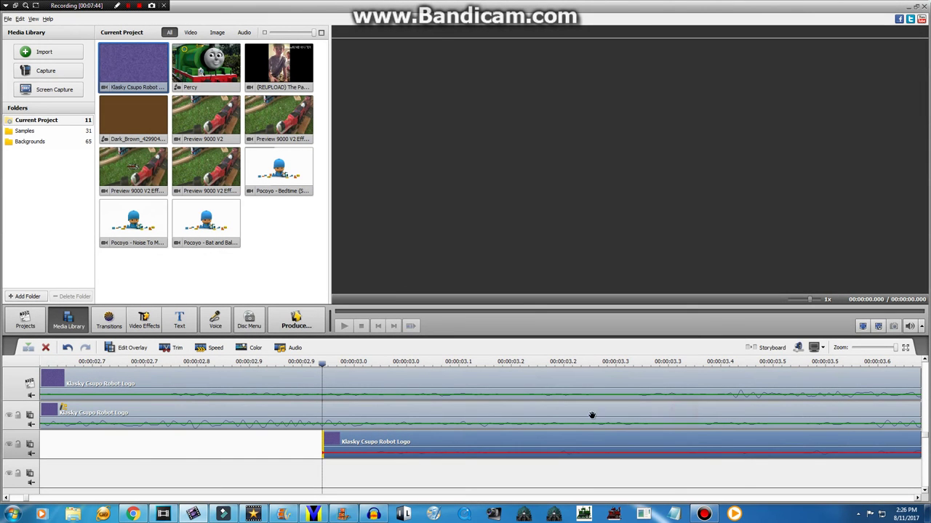
right_click(369, 445)
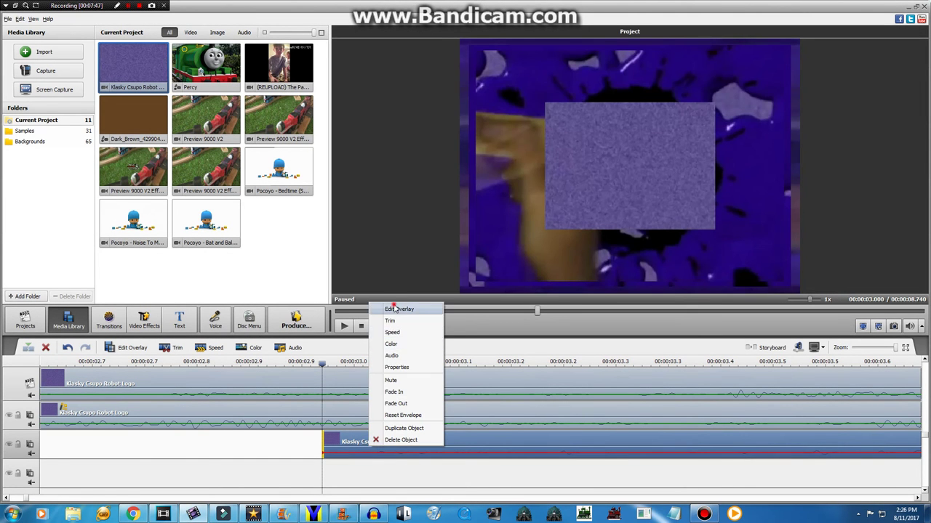
click(393, 309)
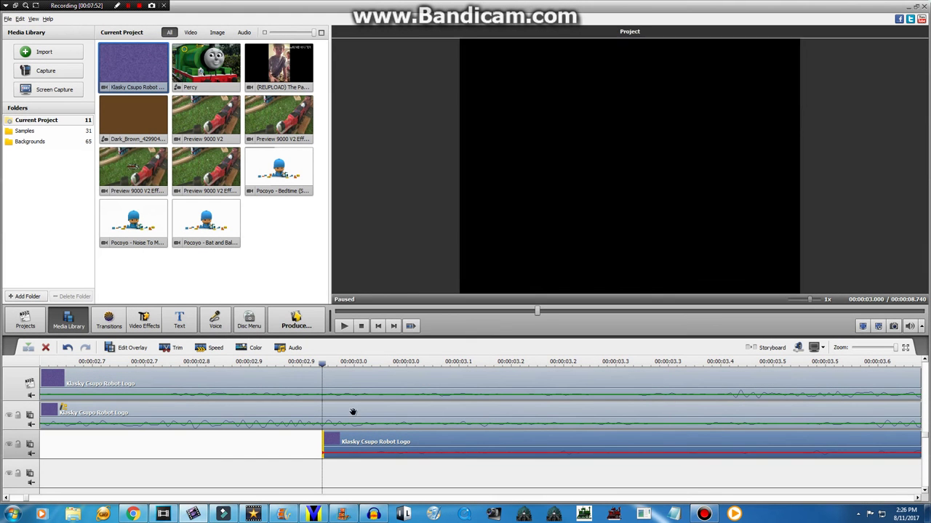
- Enlarge the overlay copy starting at 3.000 s to slightly smaller than the second overlay
right_click(354, 441)
click(373, 307)
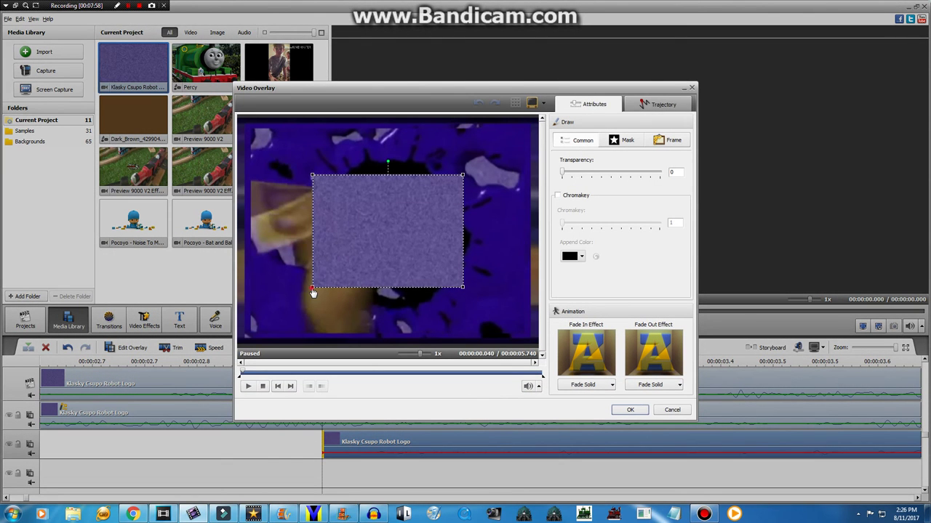
drag(312, 292, 256, 327)
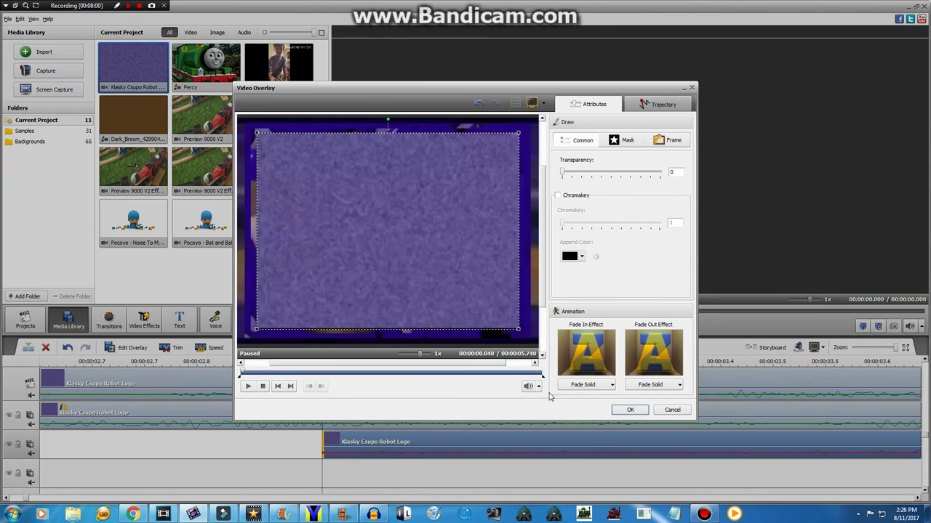
click(609, 410)
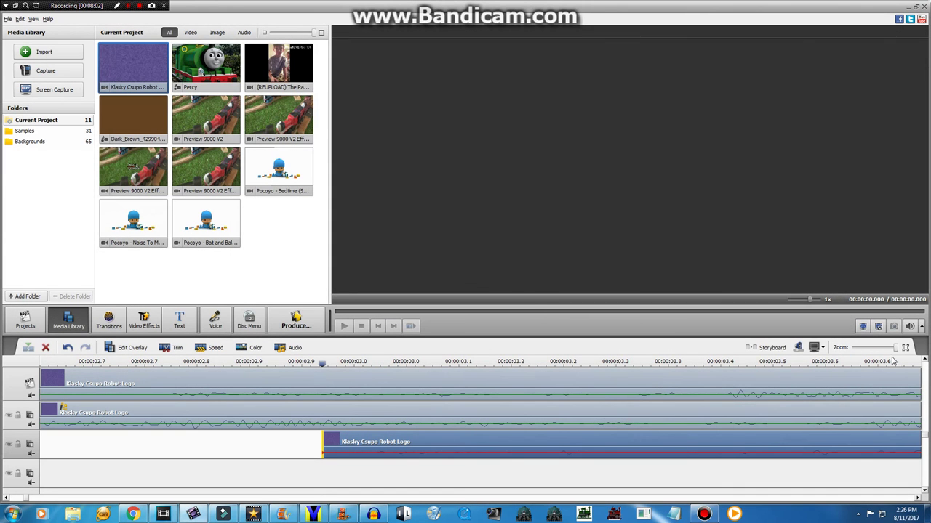
- Place another Klasky Csupo Robot Logo copy on the fourth overlay line, starting at 4.000 s
drag(925, 436, 922, 452)
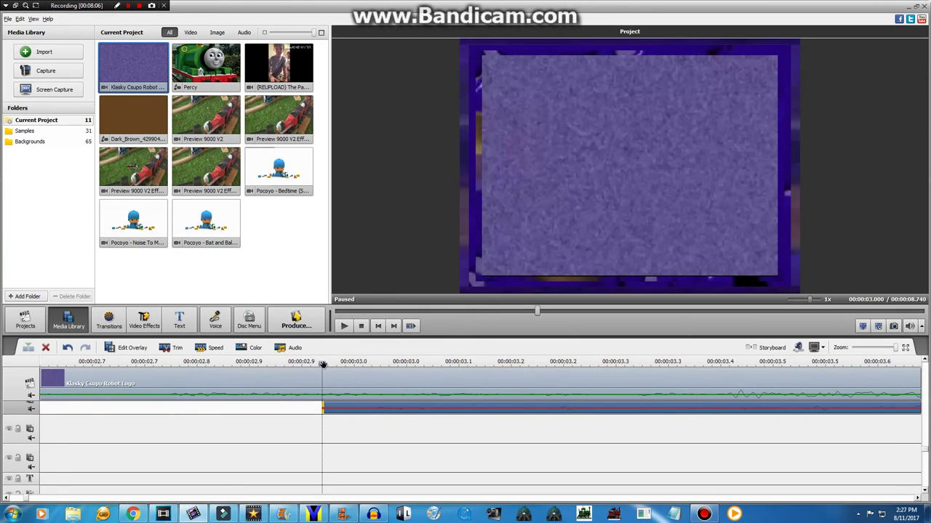
drag(323, 364, 854, 384)
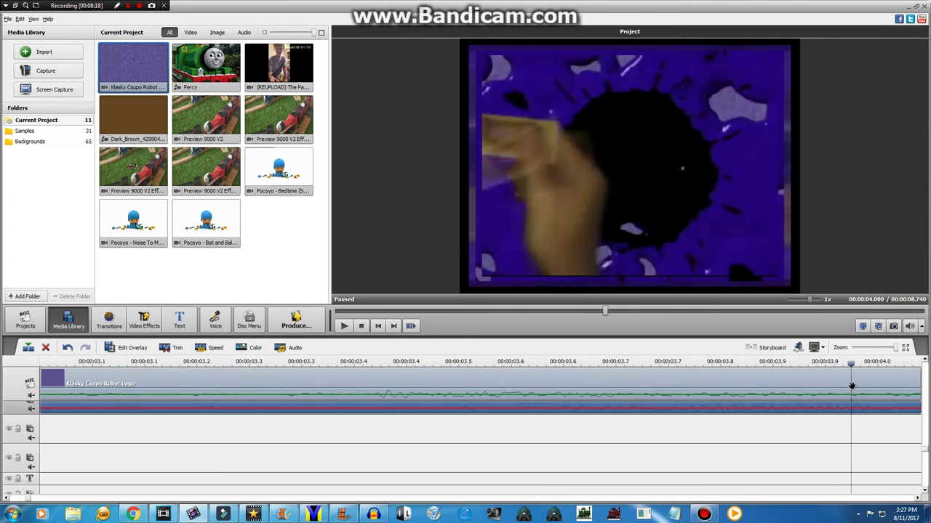
drag(135, 90, 851, 450)
- Enlarge the overlay copy starting at 4.000 s to slightly smaller than the third overlay
right_click(862, 446)
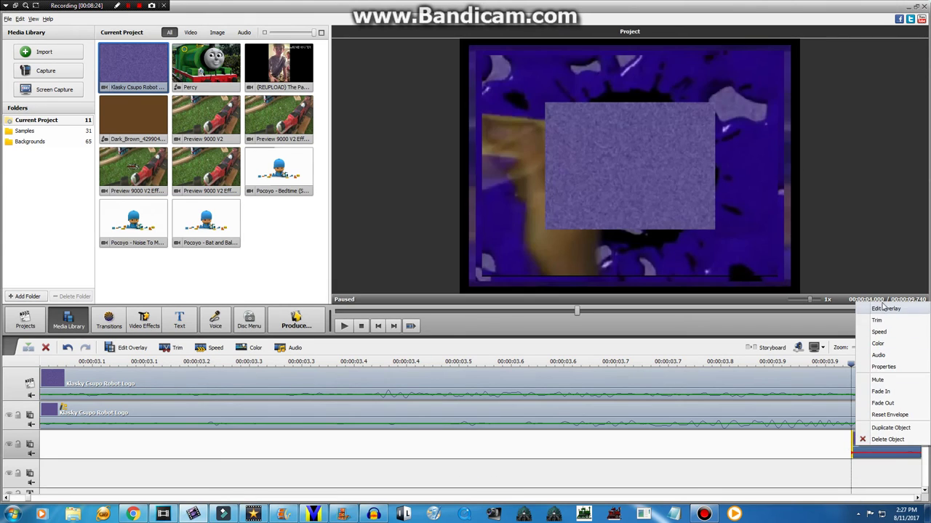
click(881, 311)
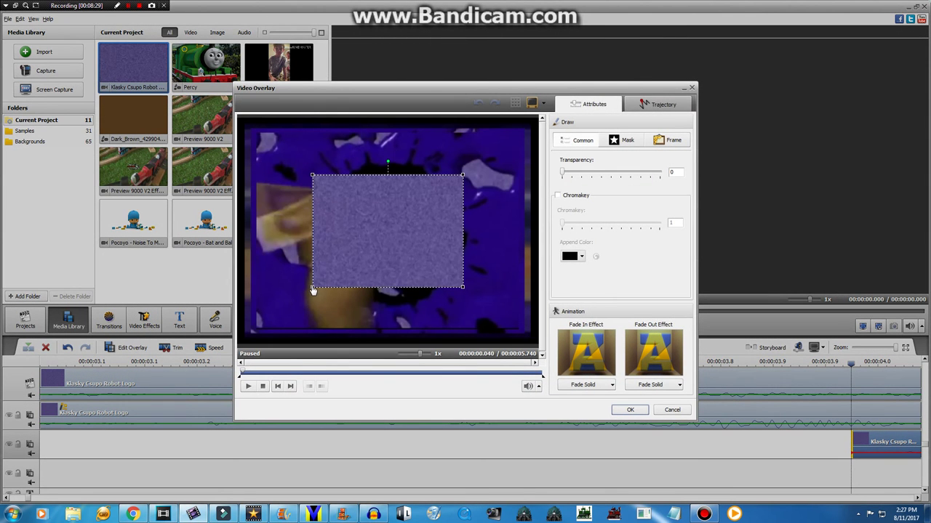
drag(312, 289, 252, 305)
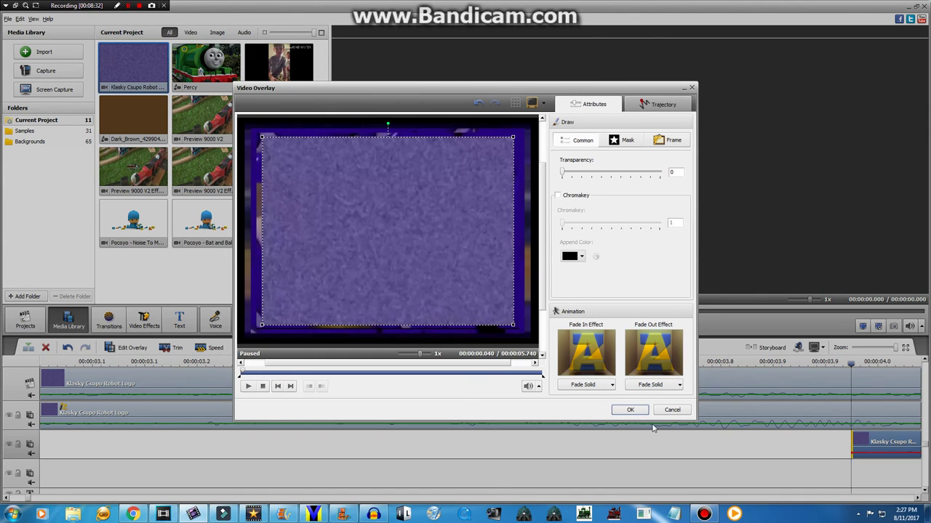
click(627, 414)
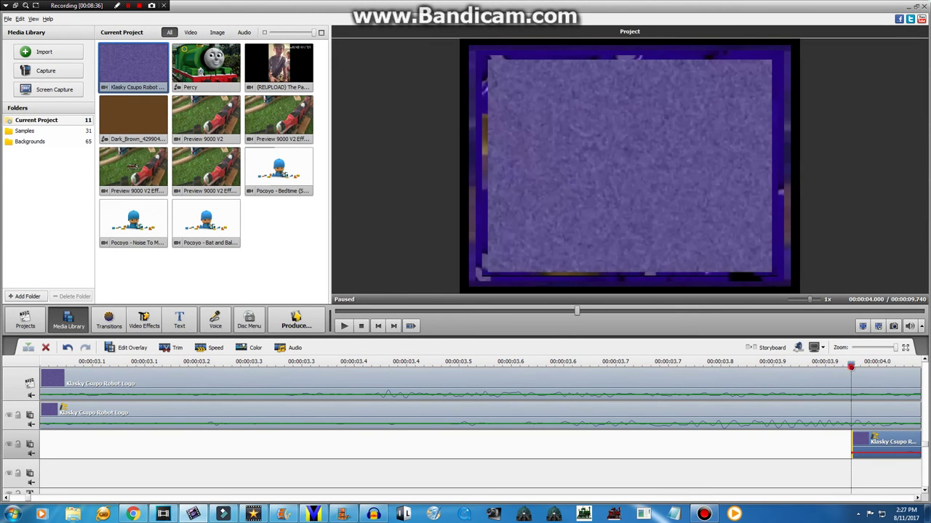
- Place another Klasky Csupo Robot Logo copy on the fifth overlay line, starting at 5.000 s
drag(850, 367, 921, 377)
drag(173, 402, 570, 423)
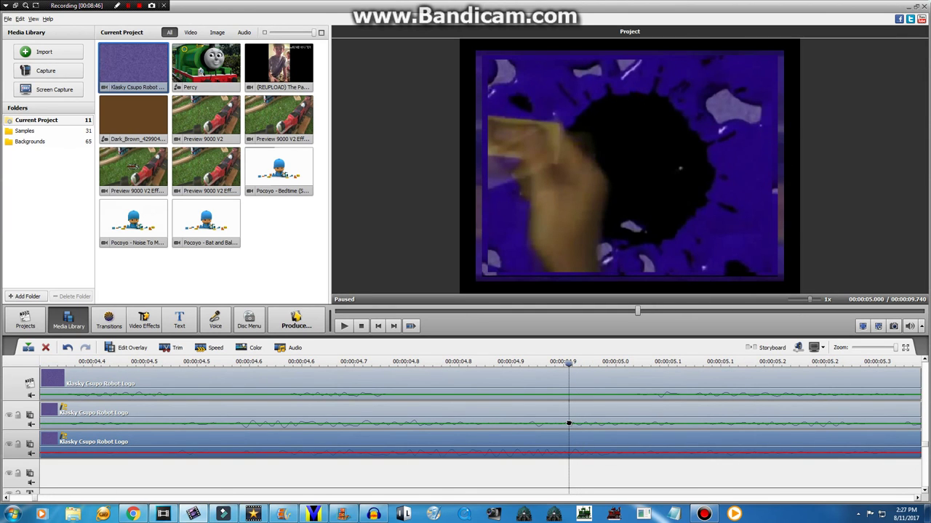
drag(125, 46, 569, 478)
- Enlarge the overlay copy starting at 5.000 s to slightly smaller than the fourth overlay
right_click(579, 479)
click(603, 343)
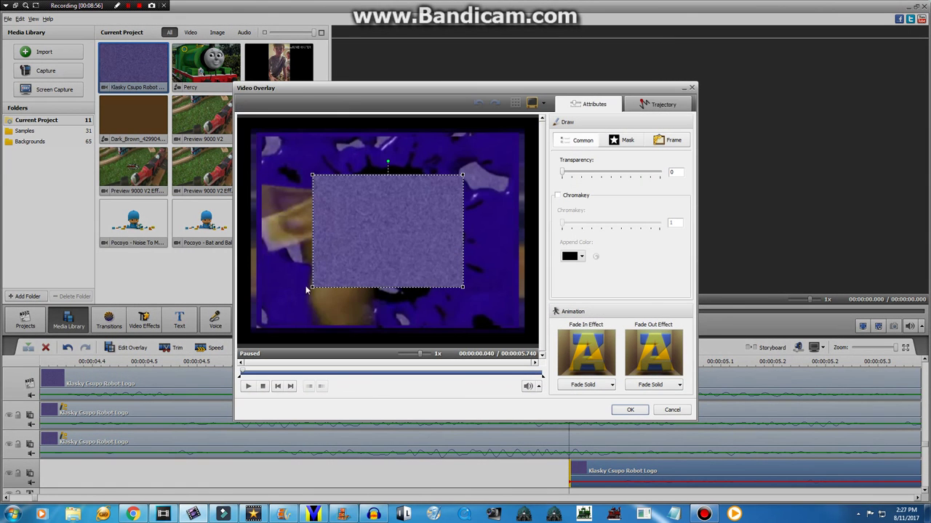
drag(314, 291, 257, 311)
click(628, 409)
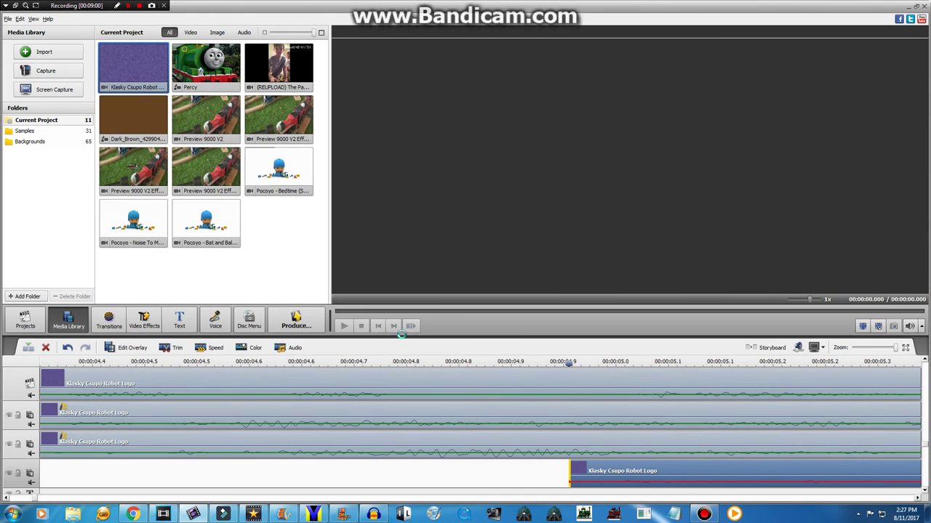
- Play the project from the beginning to preview the layered overlays, with the whole timeline in view
click(360, 326)
click(346, 326)
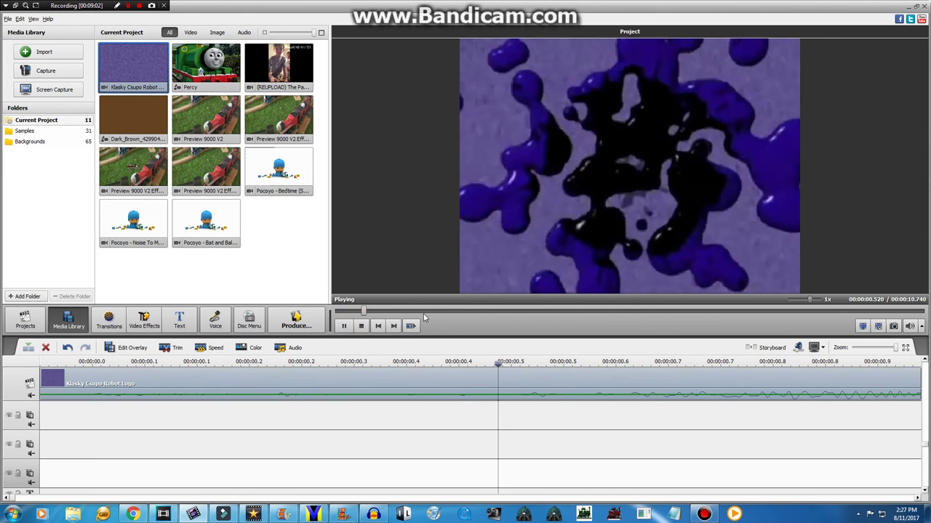
click(855, 348)
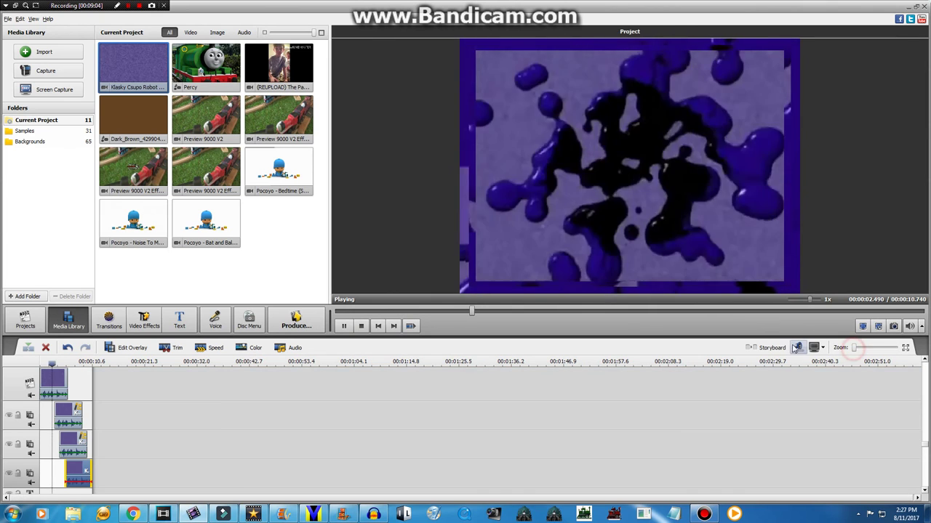